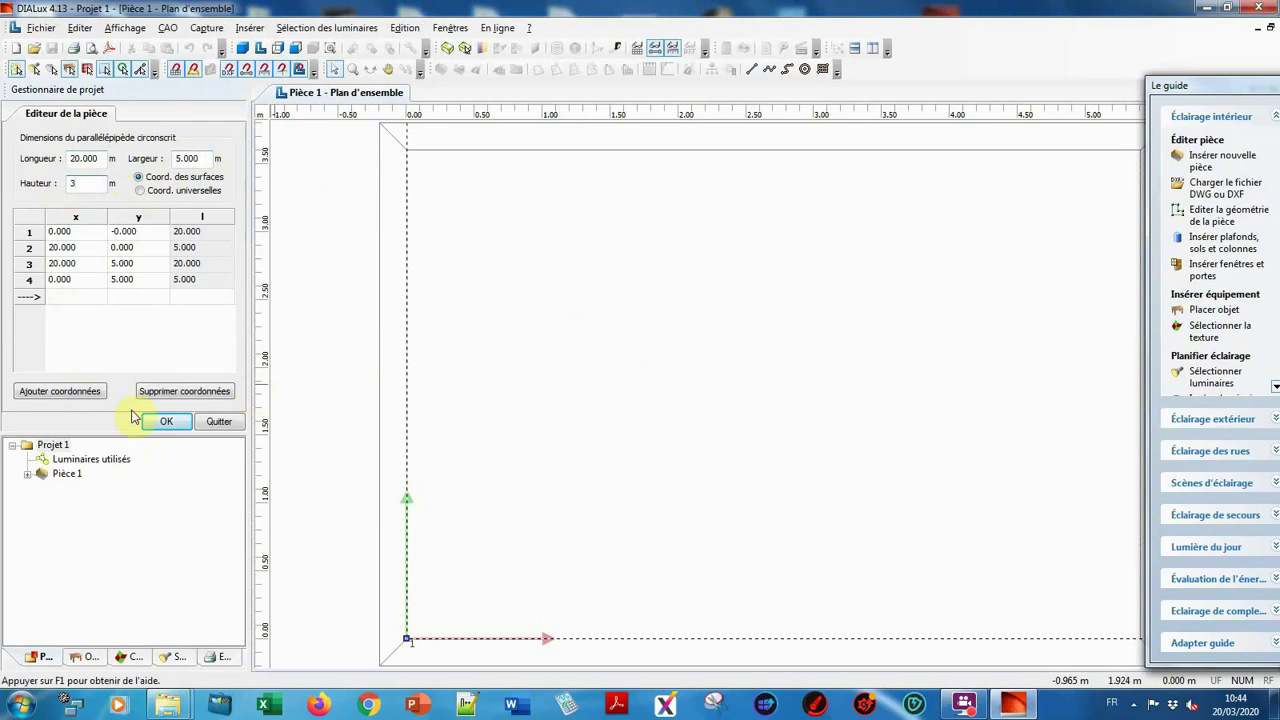
Step: Confirm the 20 × 5 × 3 m room dimensions and rename the project as "couloir parisien"
click(163, 421)
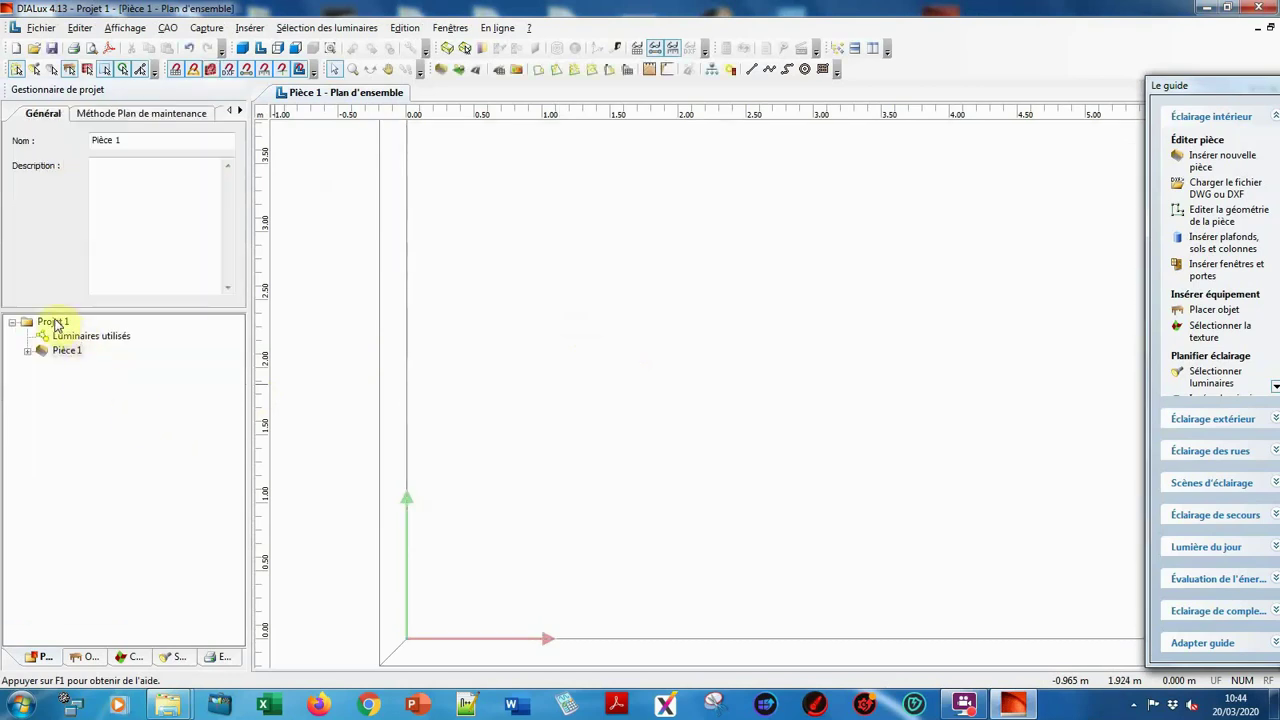
right_click(55, 323)
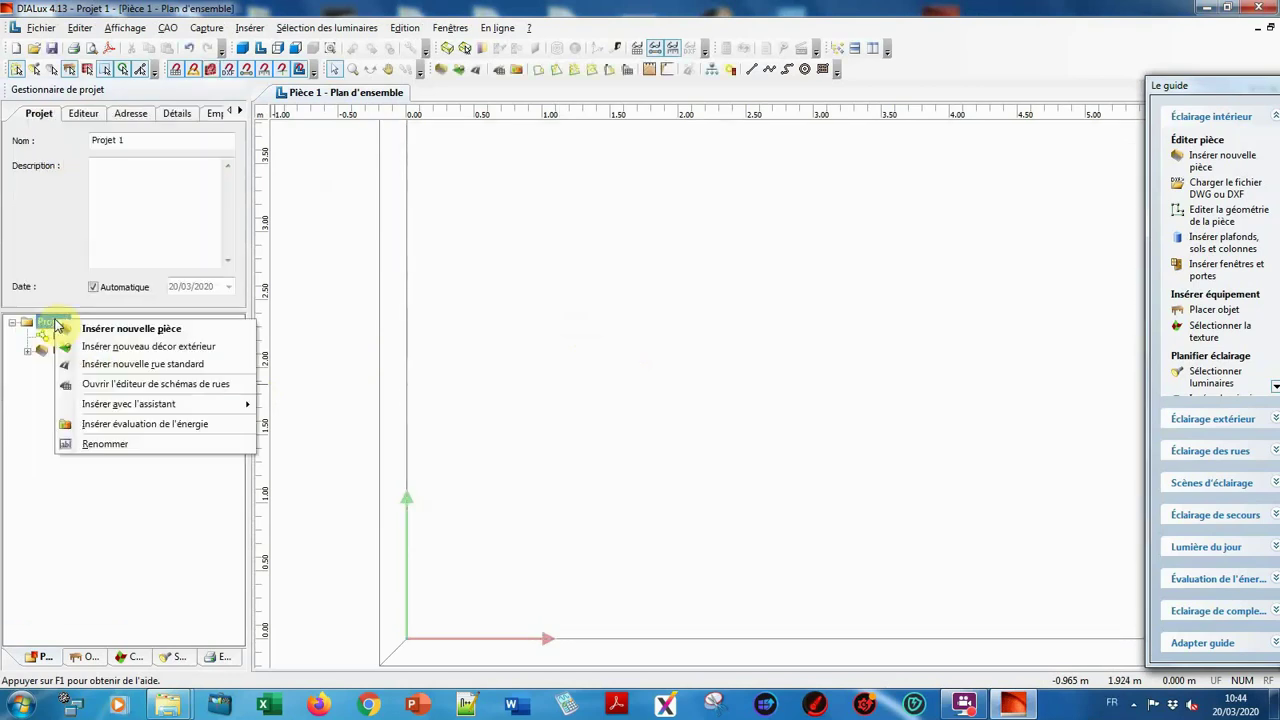
click(105, 444)
text(c)
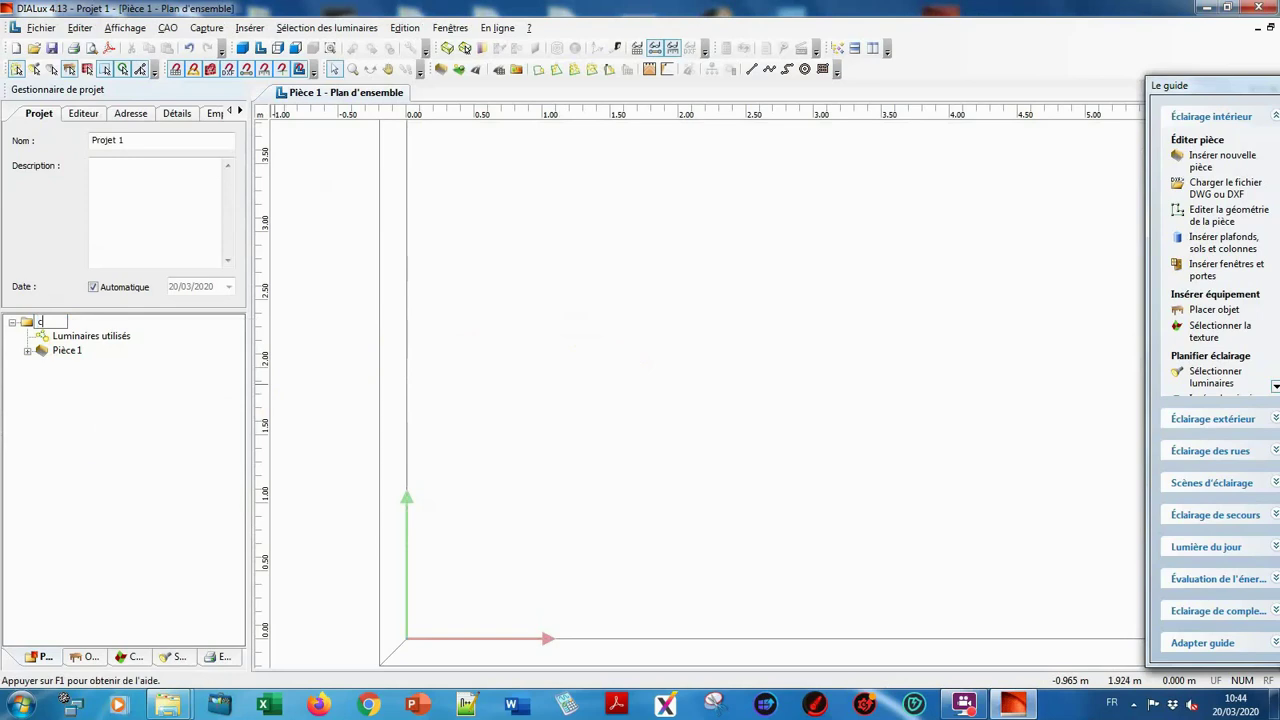
text(ouloir parisien)
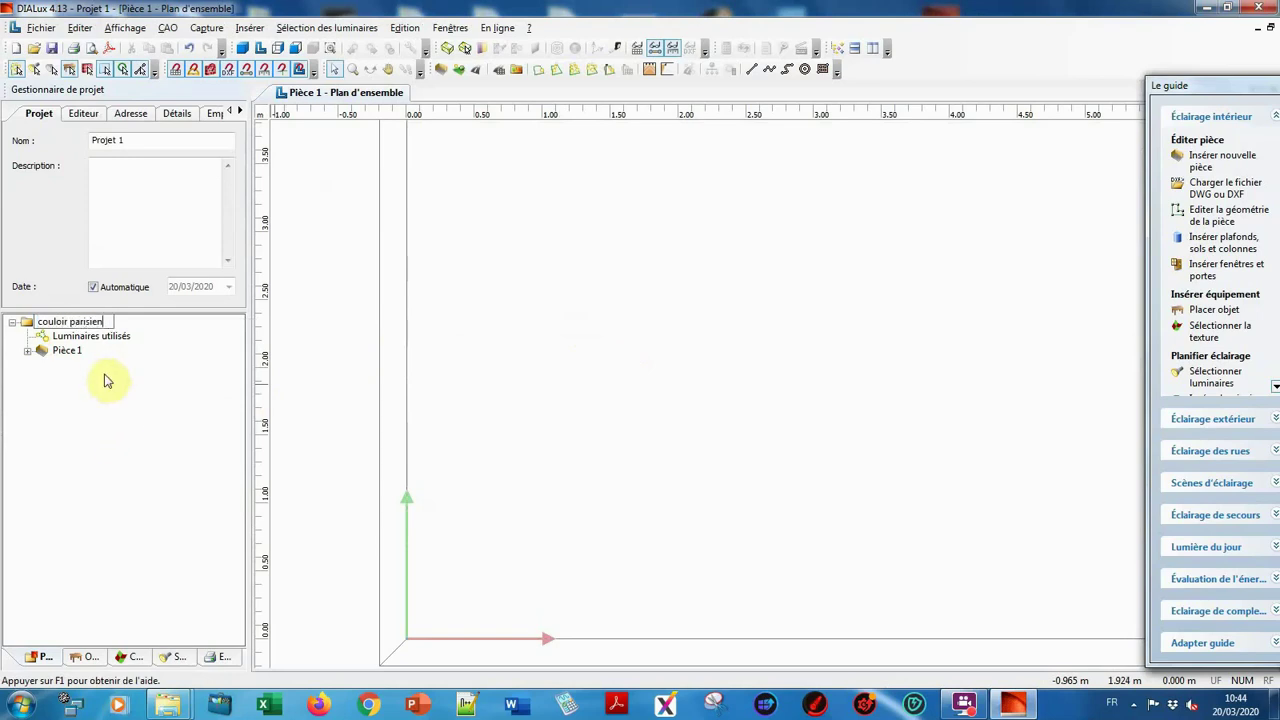
click(92, 336)
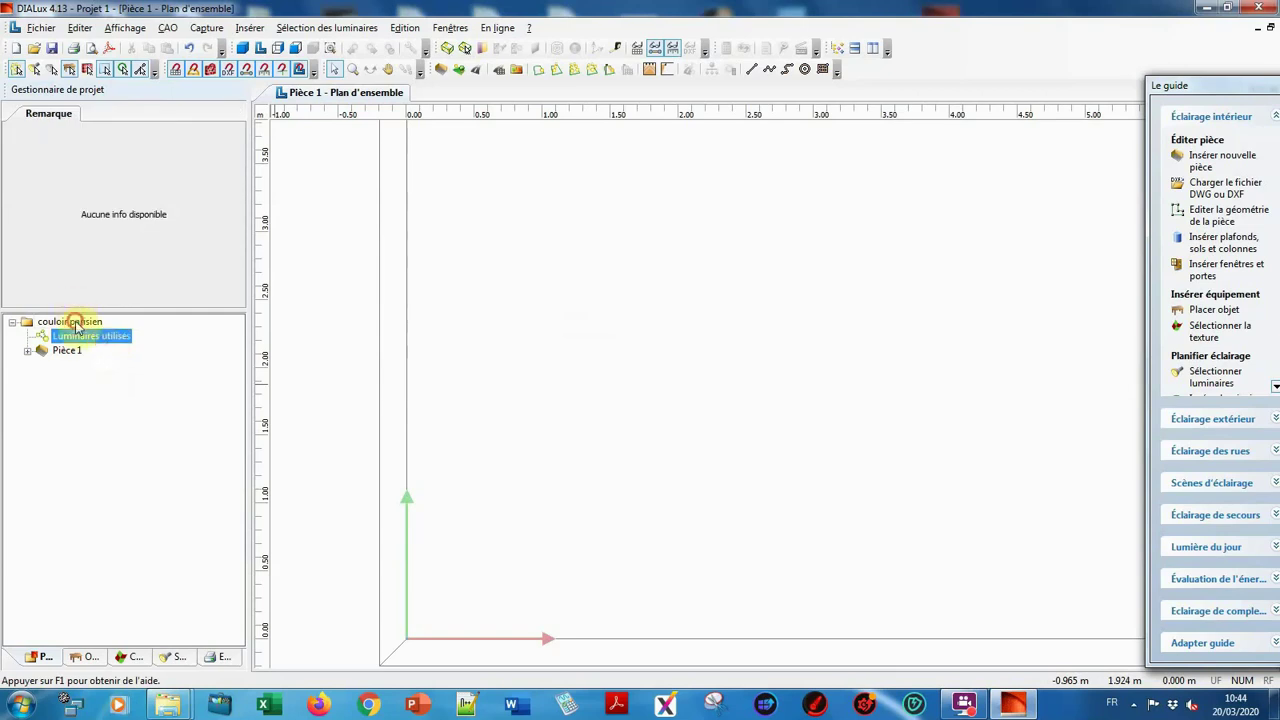
Step: Insert an energy evaluation into the couloir parisien project
click(75, 321)
right_click(77, 323)
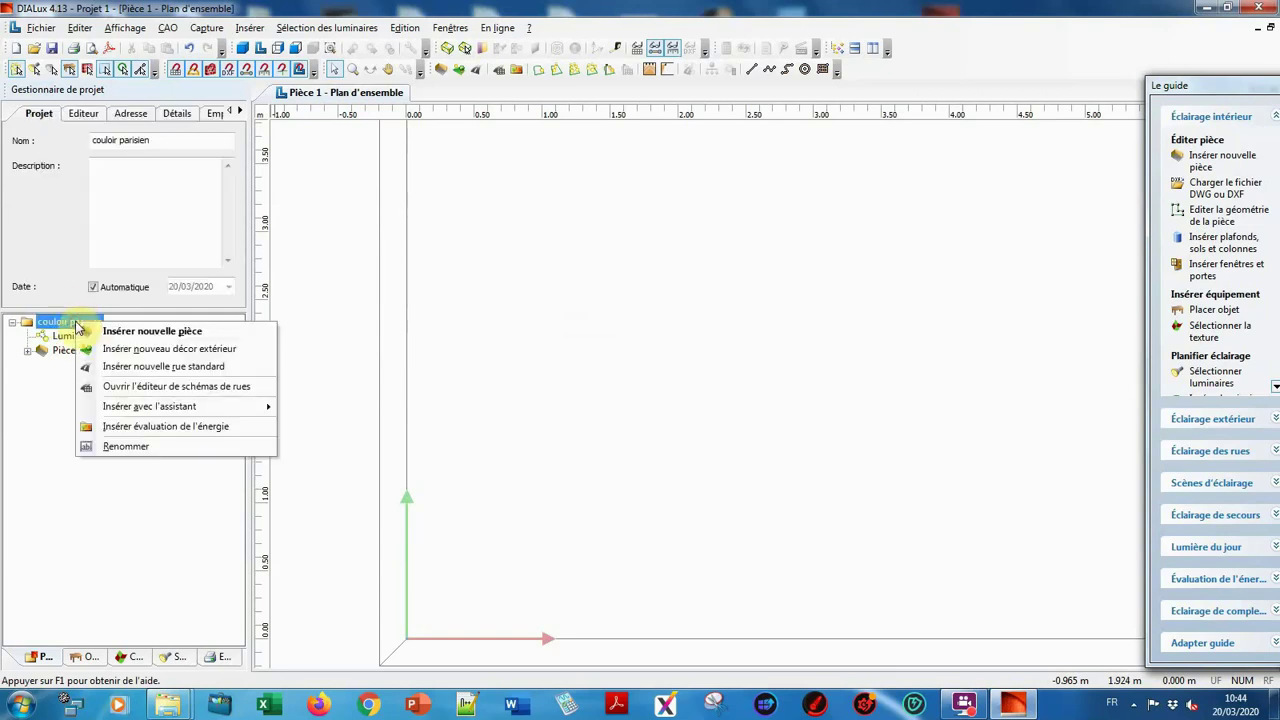
click(113, 426)
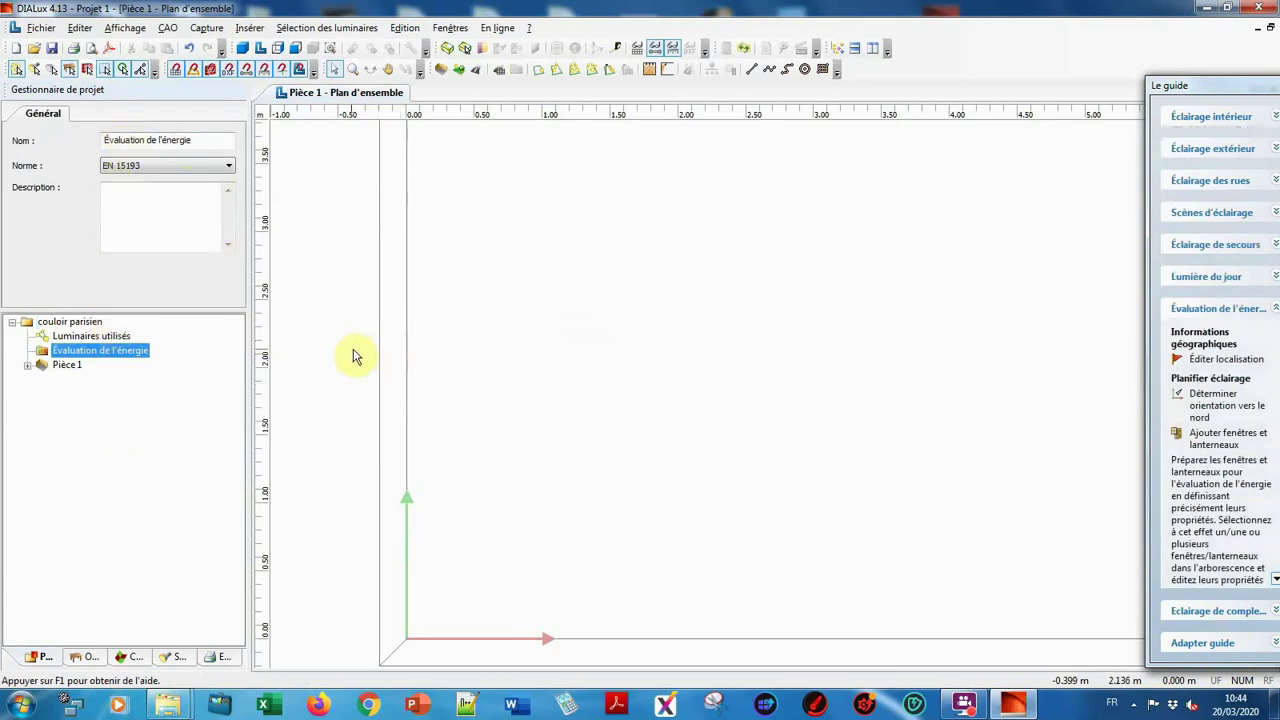
Step: Set the project's geographic location to Paris and save the location
click(1228, 360)
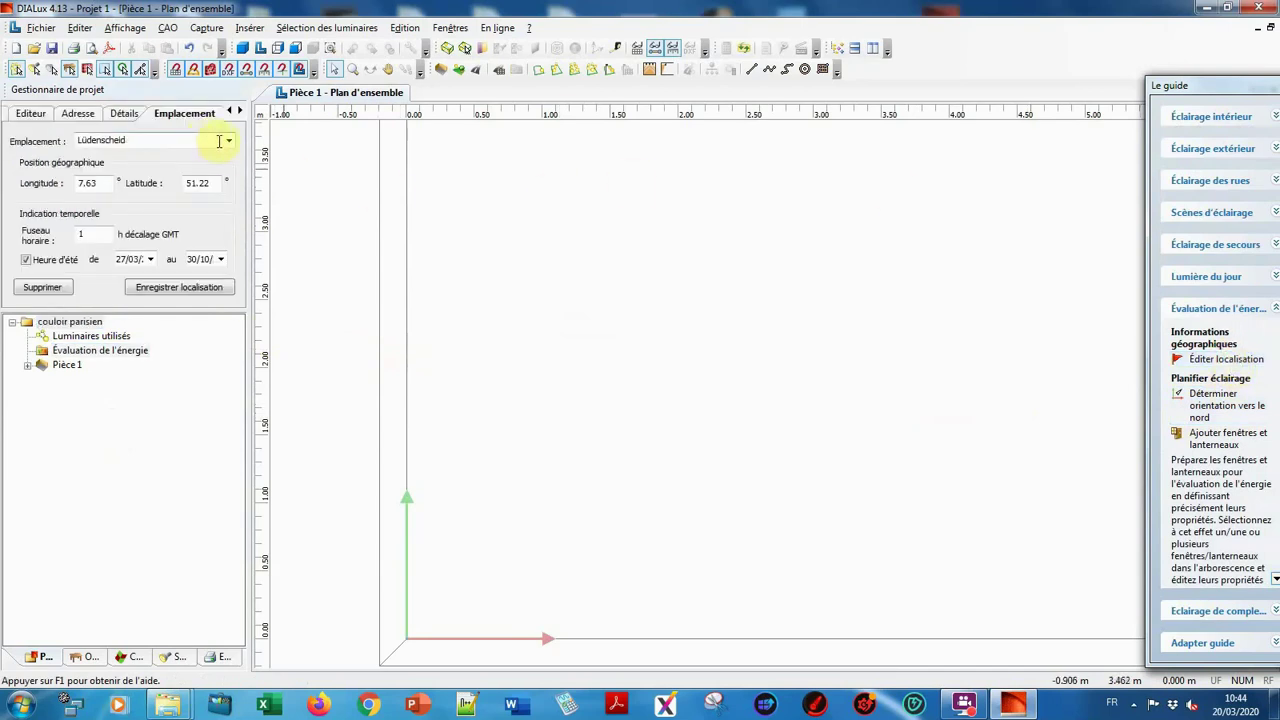
click(230, 147)
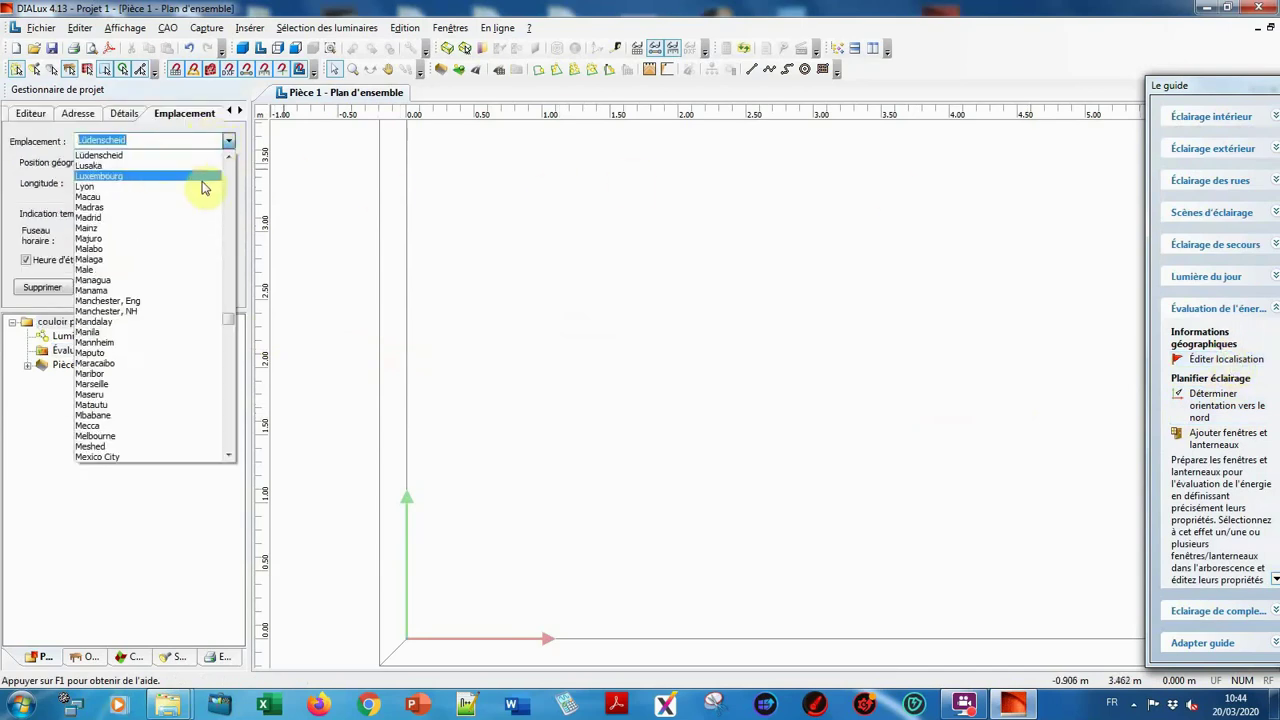
drag(226, 320, 224, 357)
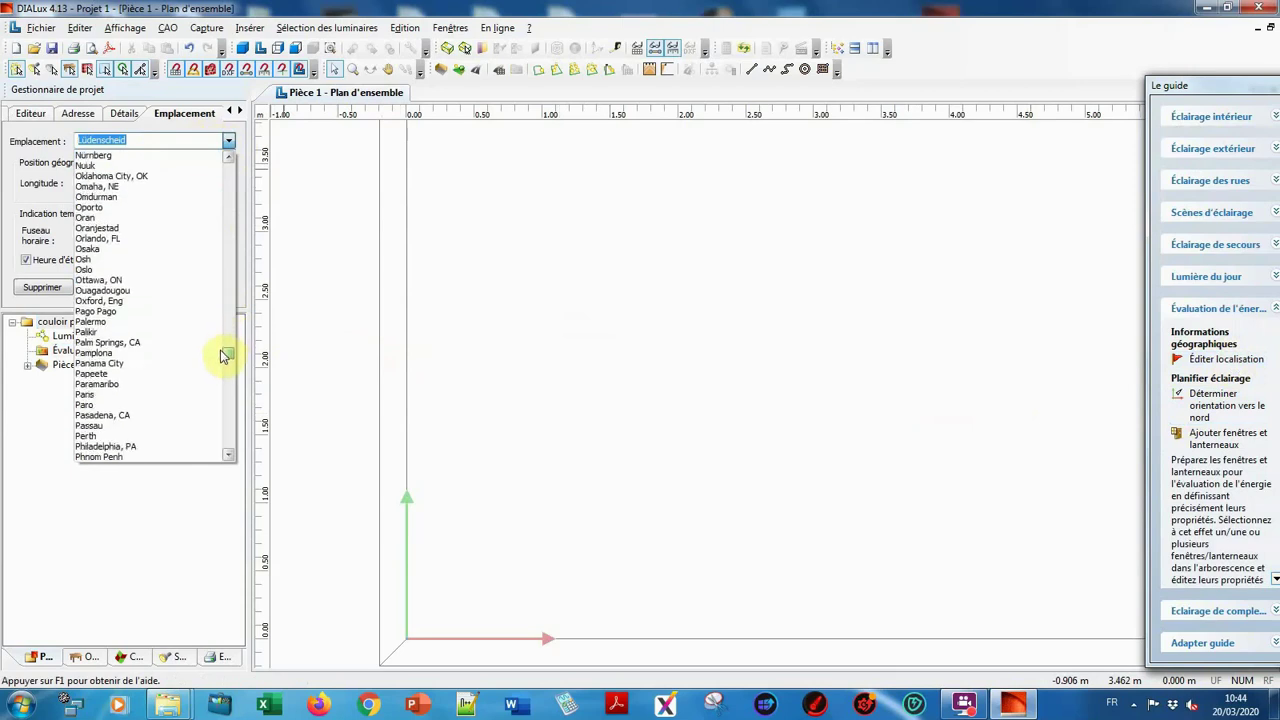
click(96, 395)
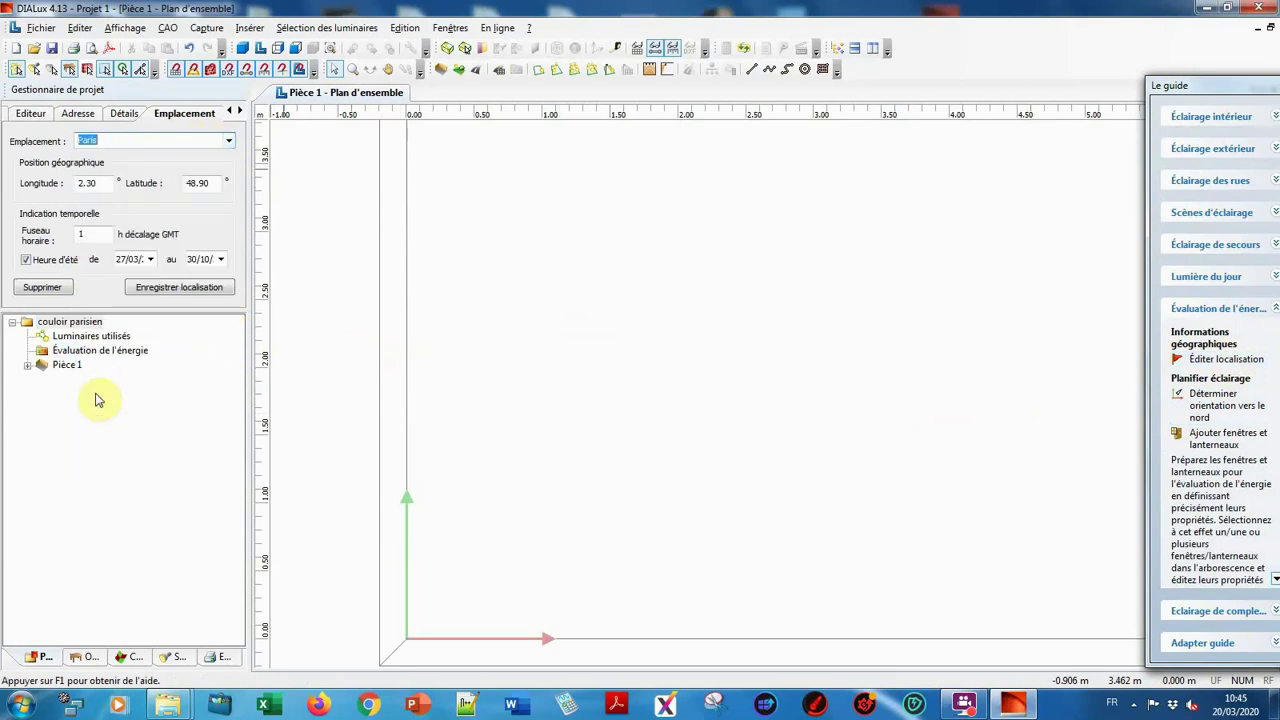
click(179, 289)
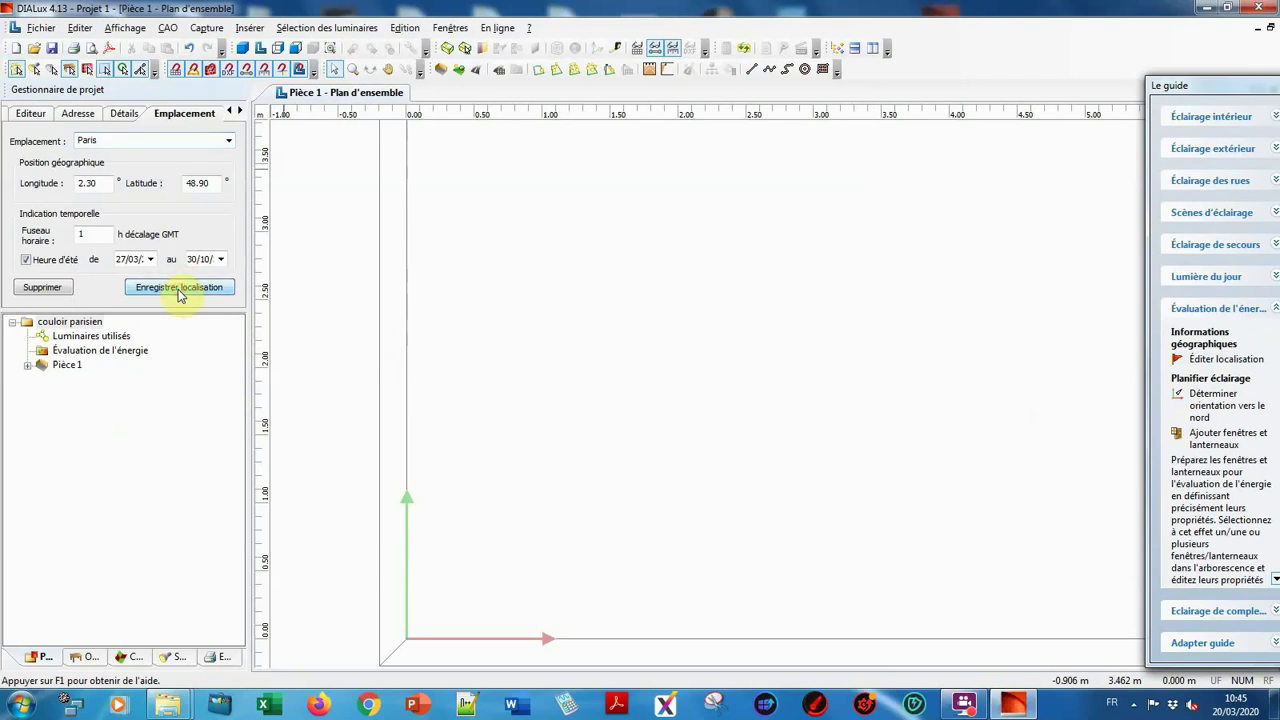
Step: Rename the room Pièce 1 as "couloir" and switch its maintenance plan method to extended (EN 12464)
click(66, 366)
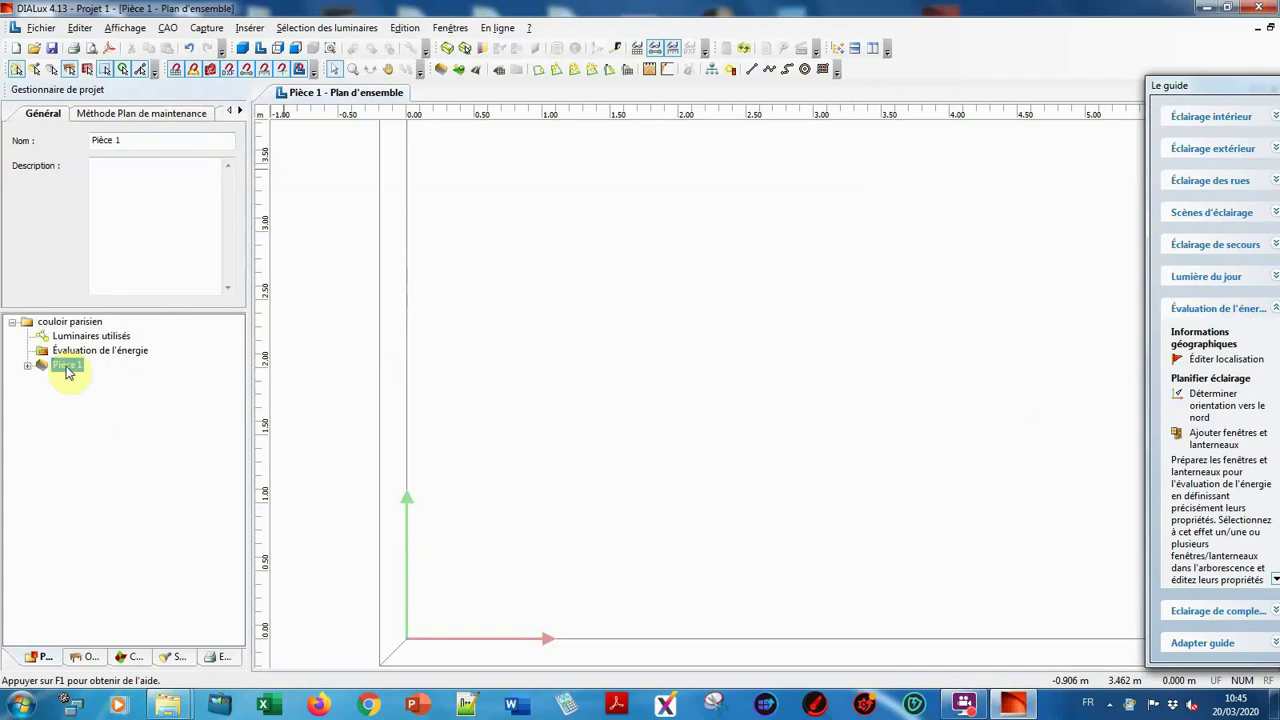
drag(130, 140, 88, 145)
text(co)
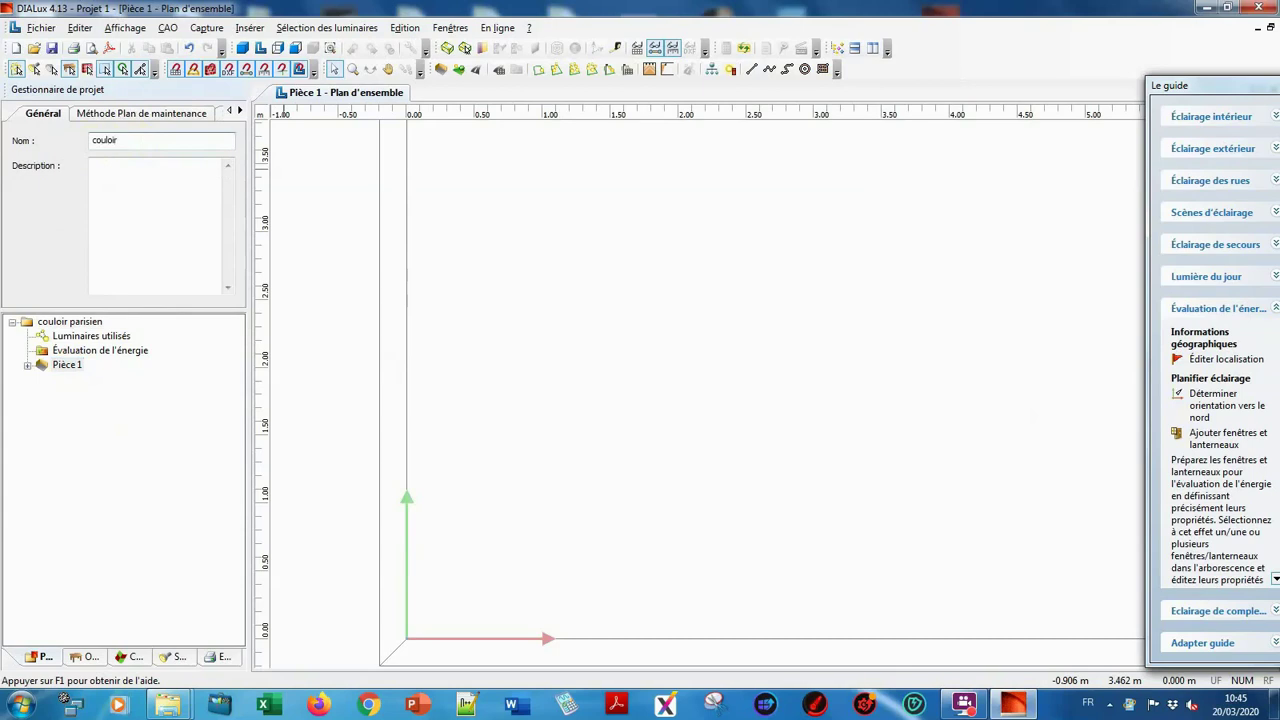
text(uloir)
click(199, 121)
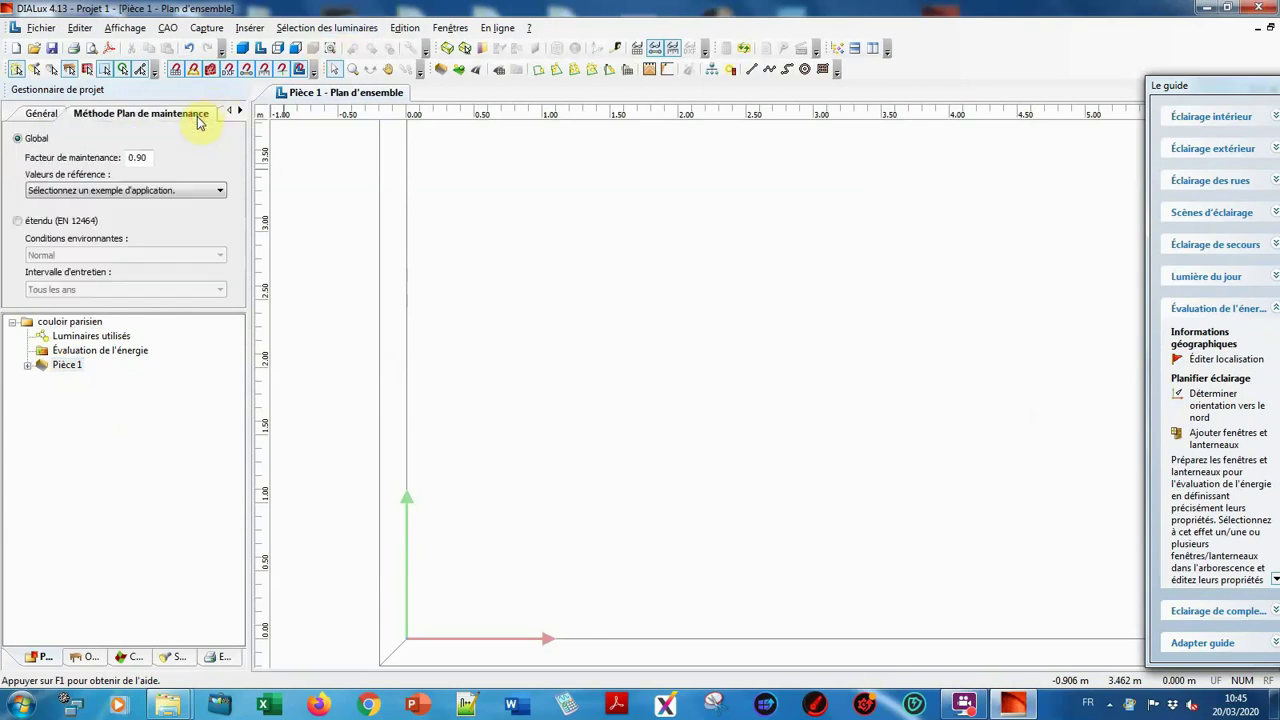
click(17, 226)
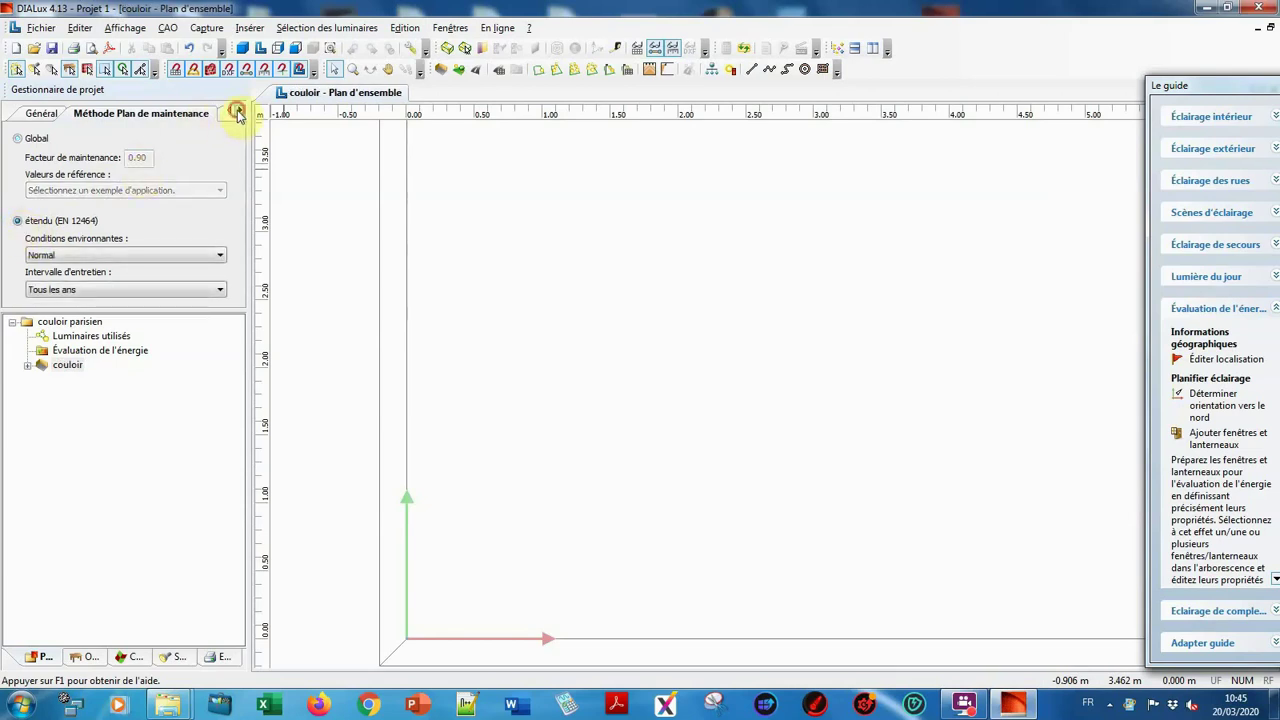
Step: Assign the room surface materials: Plafond standard for the ceiling, "Plâtre, enduit" for the walls and Bois (clair) for the floor
click(238, 112)
click(172, 118)
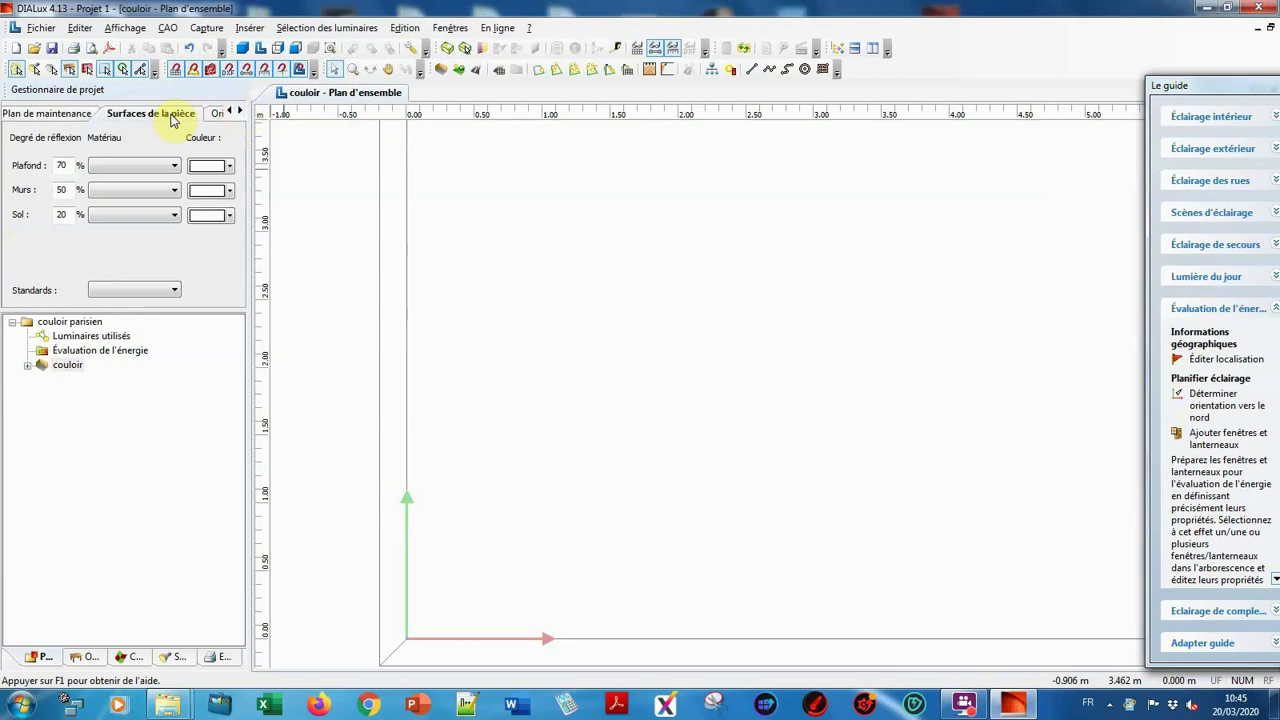
click(173, 166)
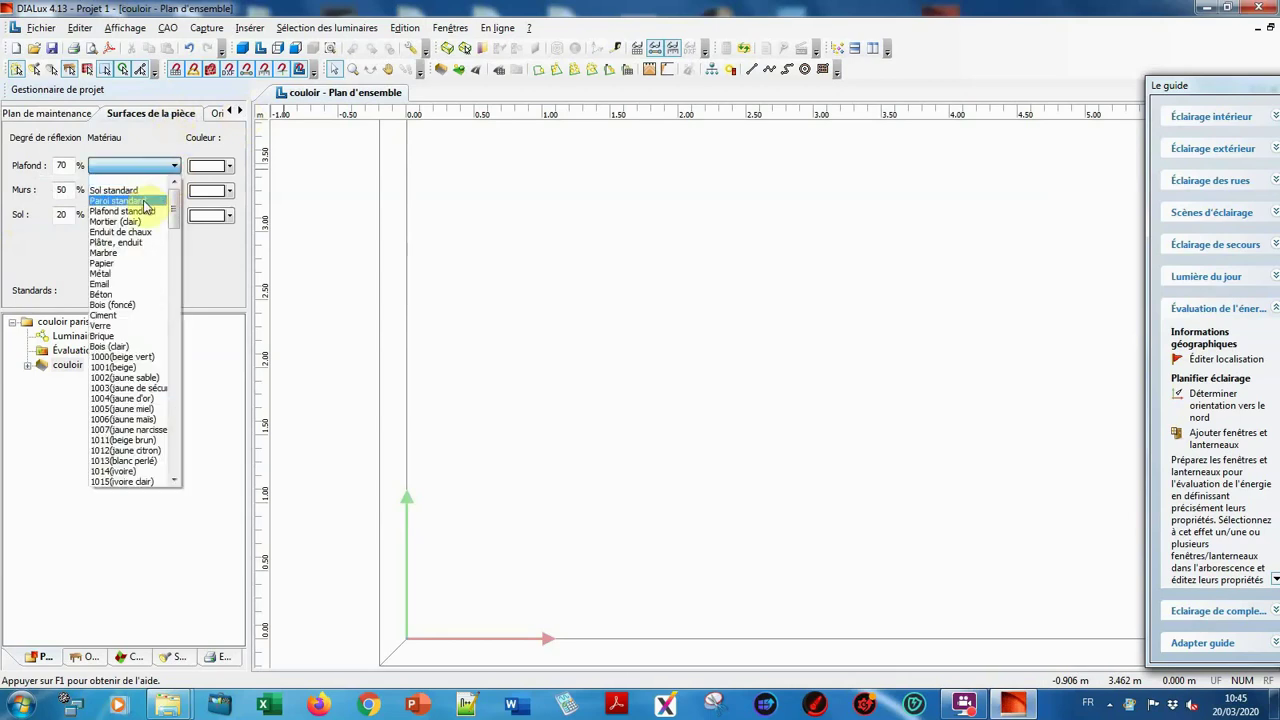
click(135, 211)
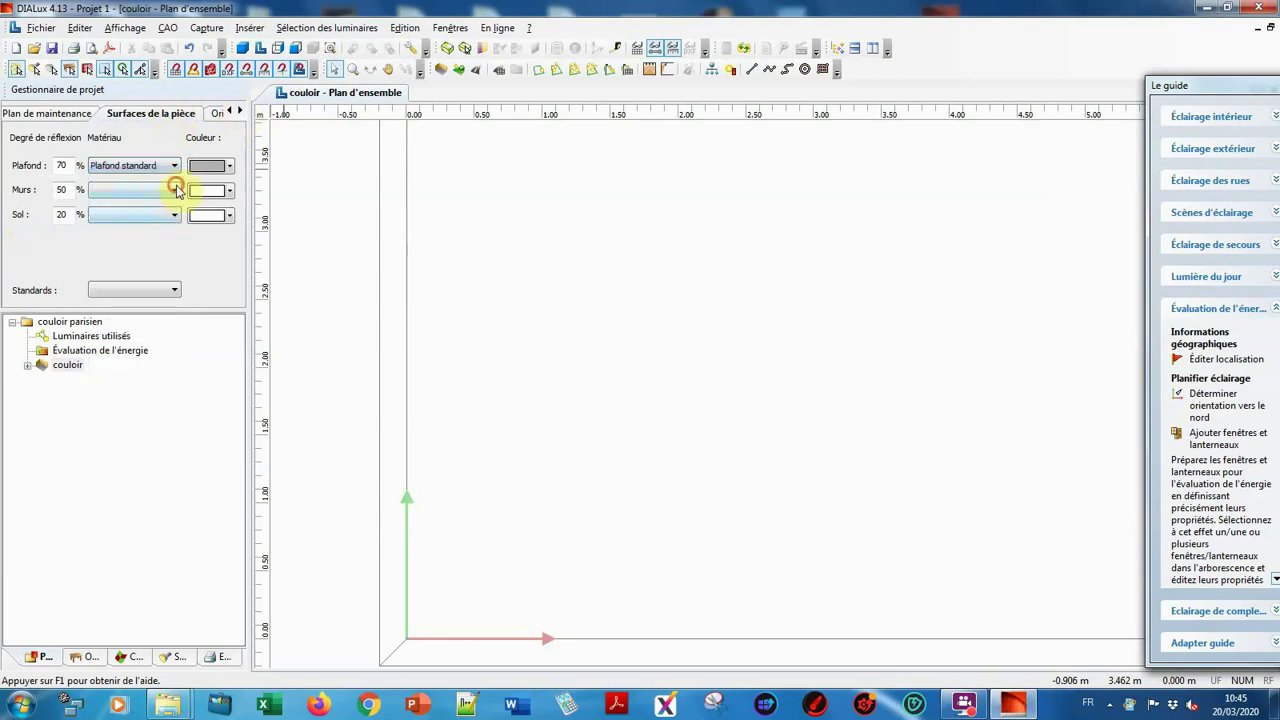
click(176, 190)
click(134, 266)
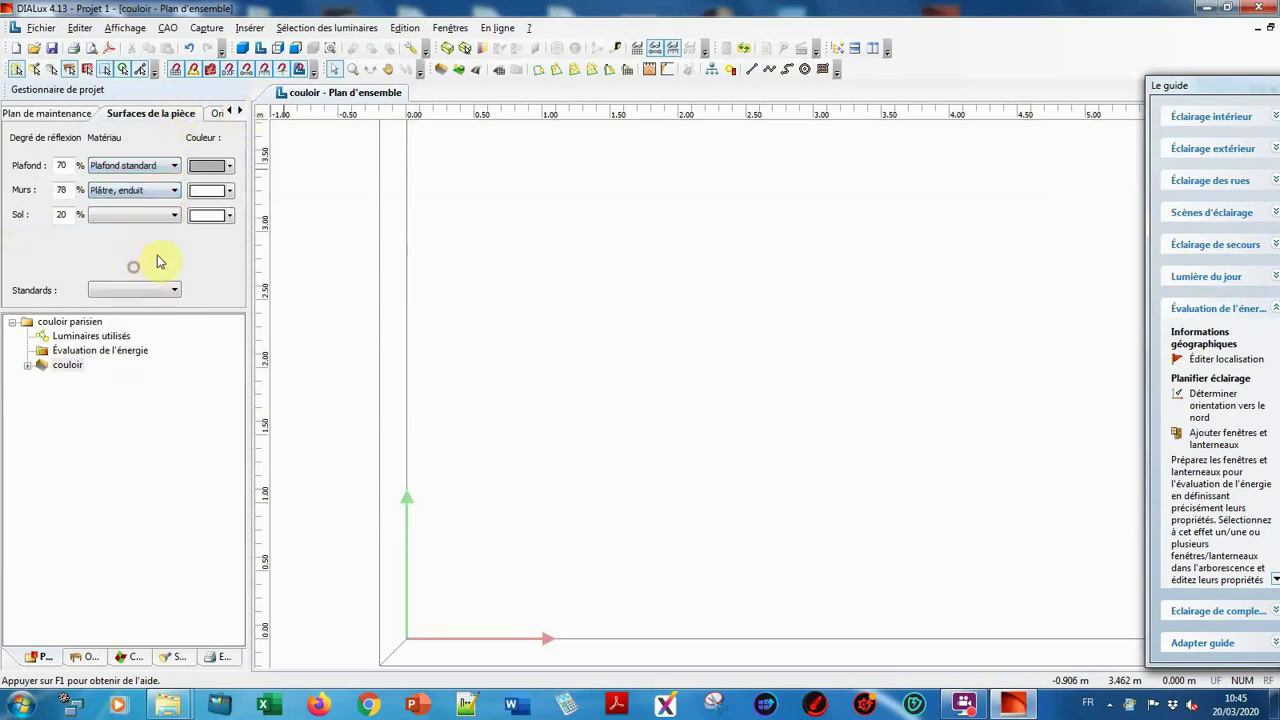
click(174, 215)
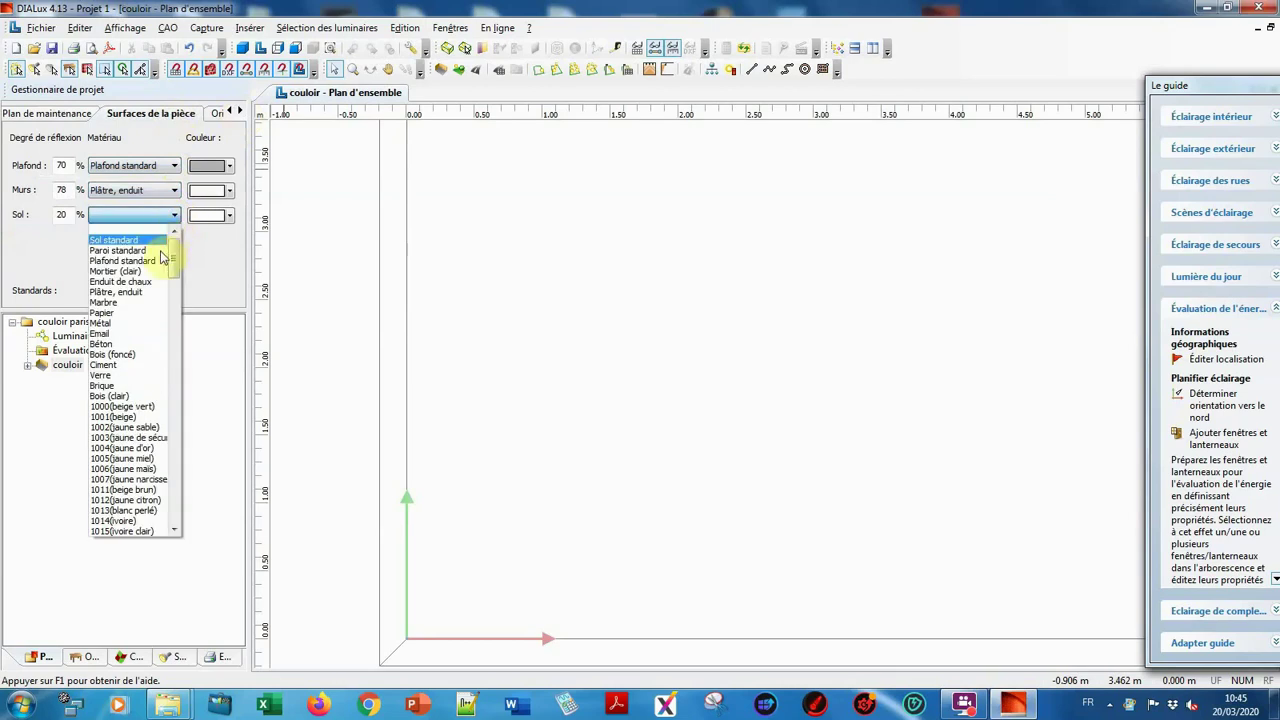
click(138, 395)
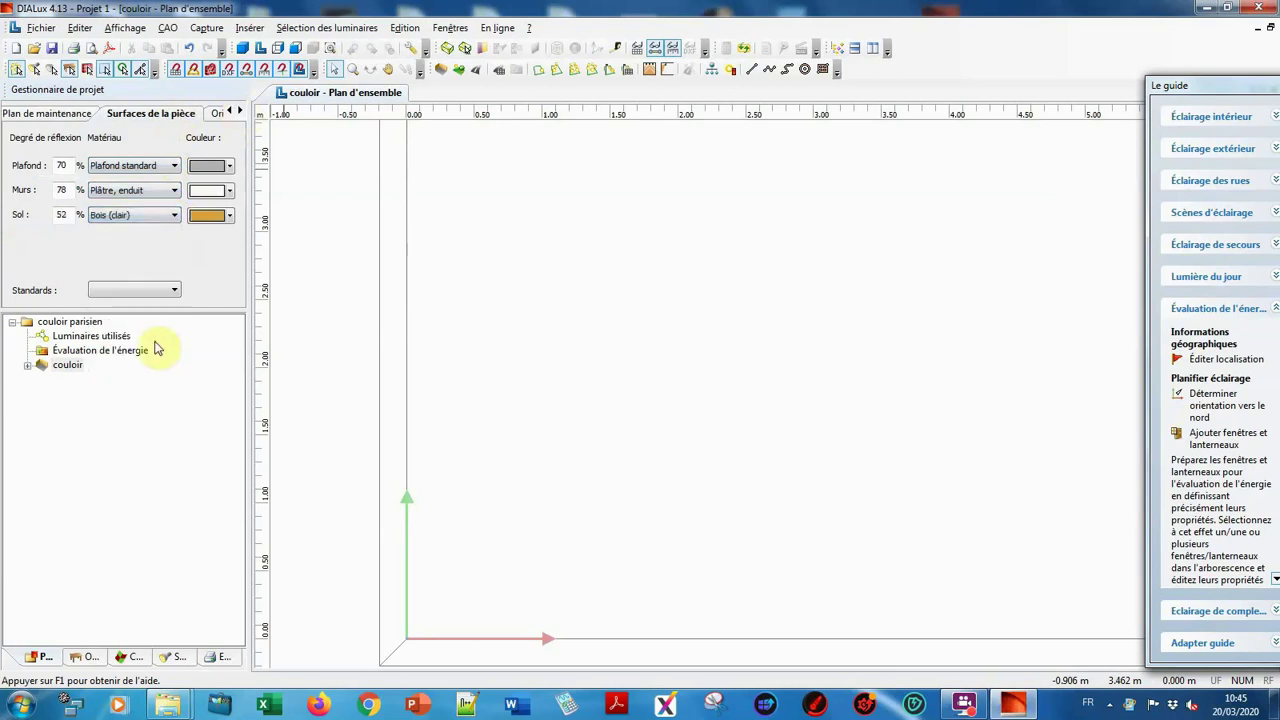
Step: Set the room's orientation towards north to 30°
click(240, 110)
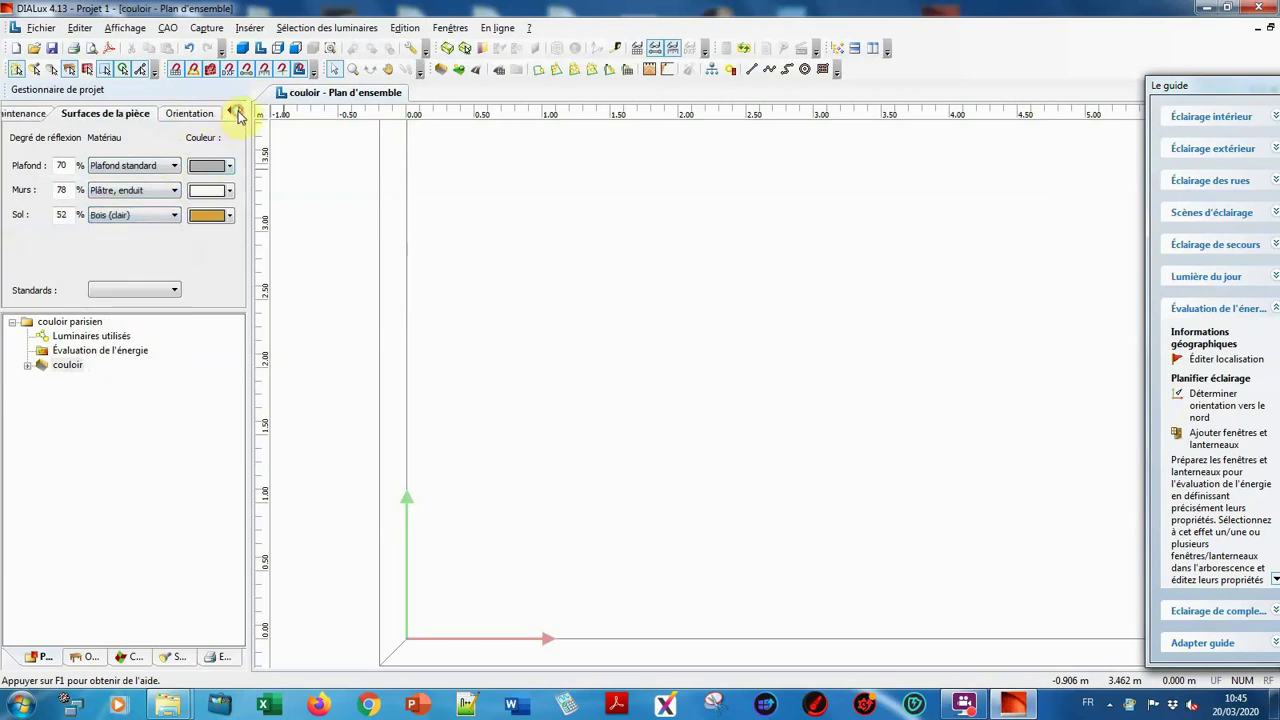
click(205, 115)
click(44, 152)
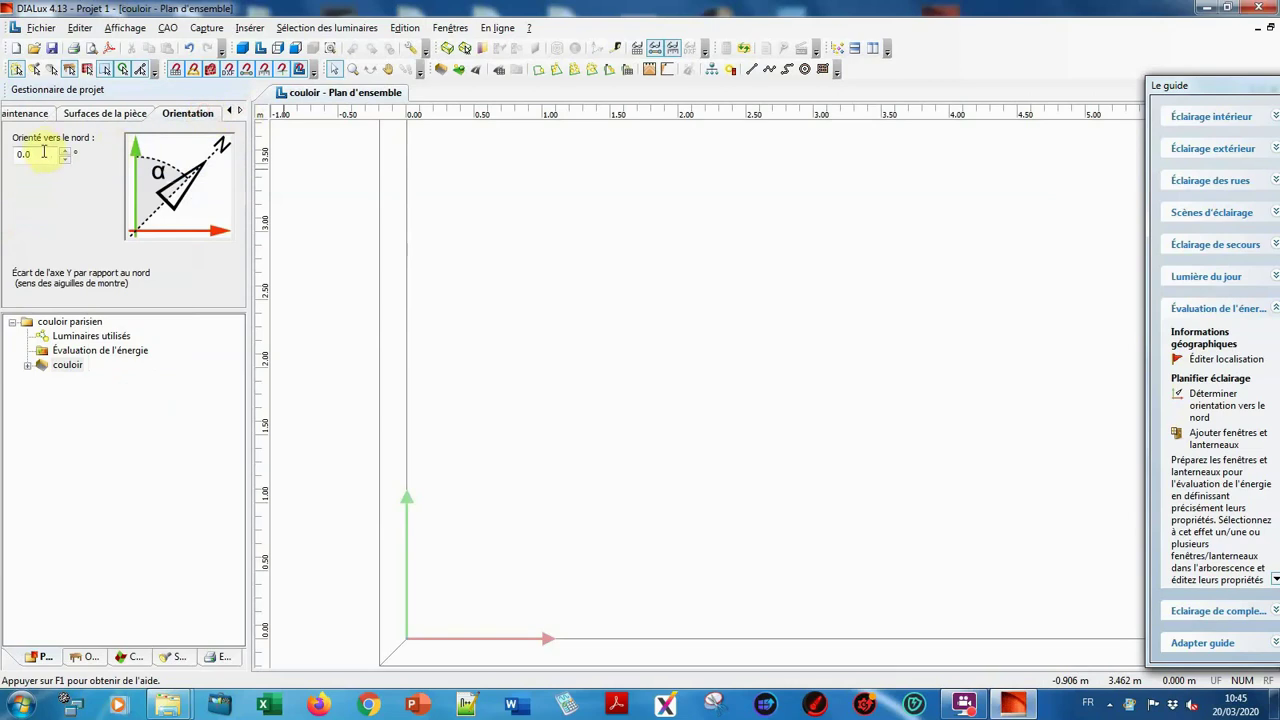
drag(44, 152, 7, 153)
text(30)
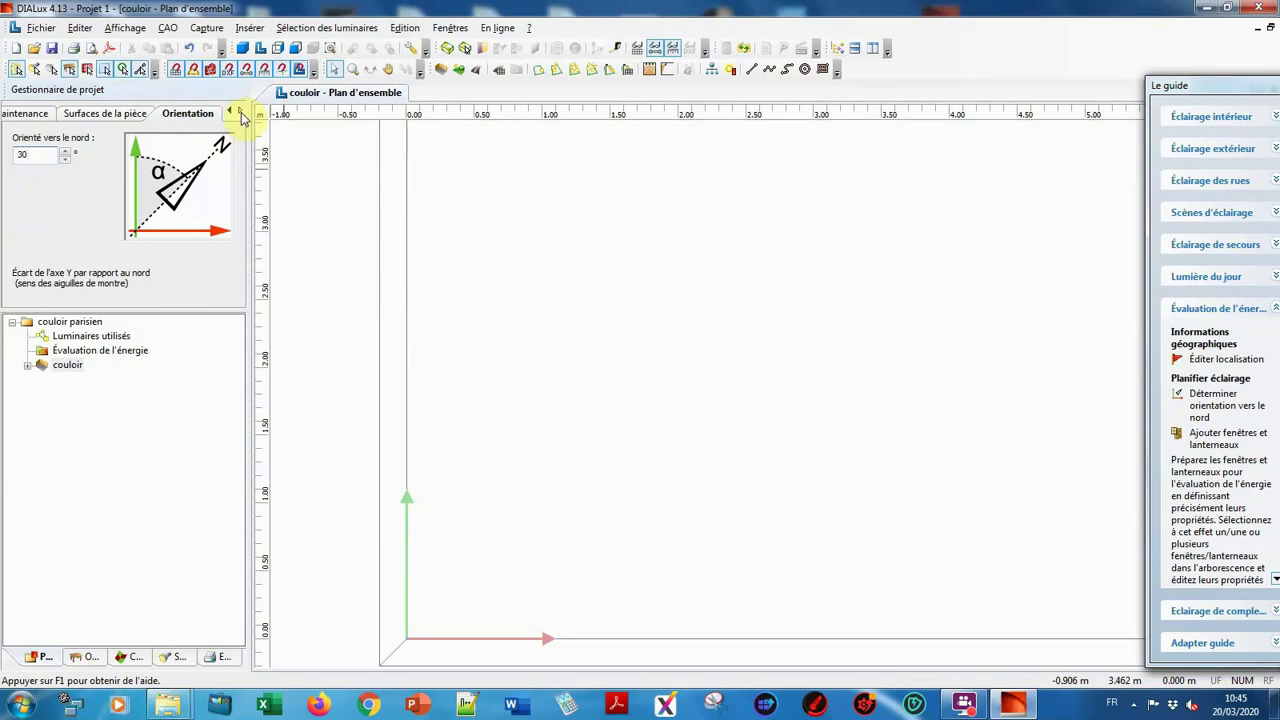
Step: Review the work plane's height and margin settings, and display the whole corridor in plan view
click(28, 366)
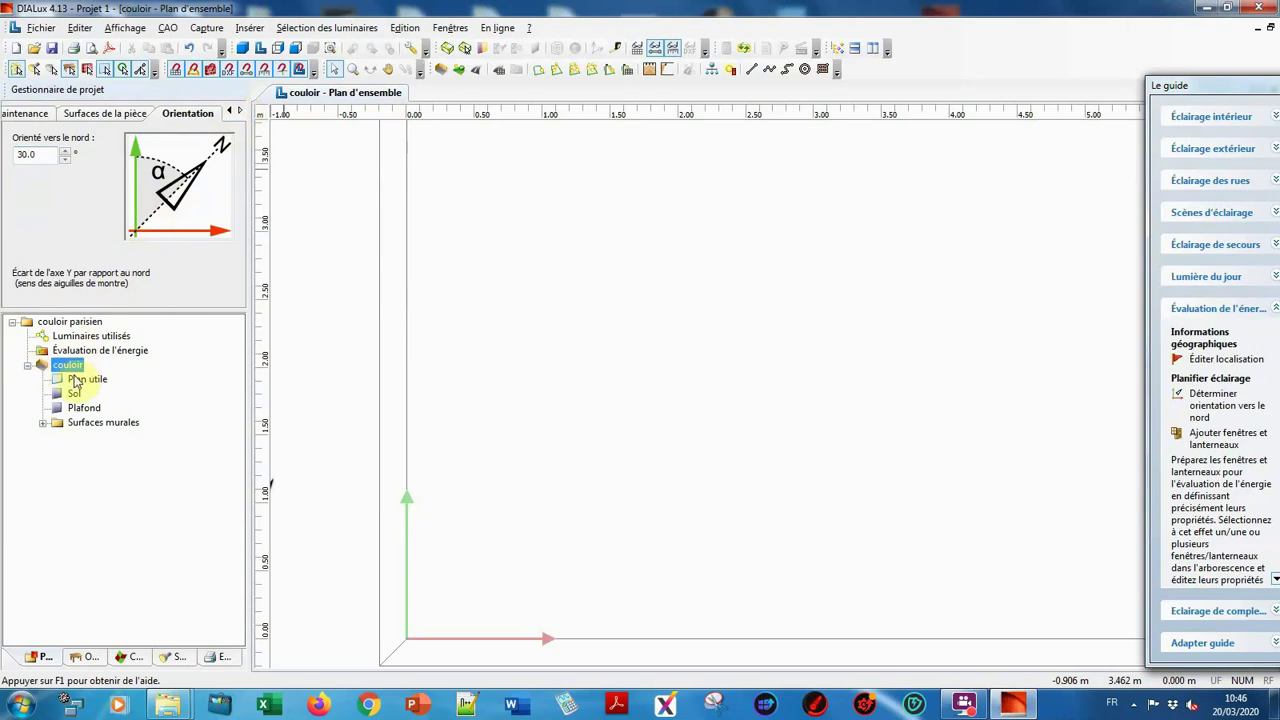
click(84, 381)
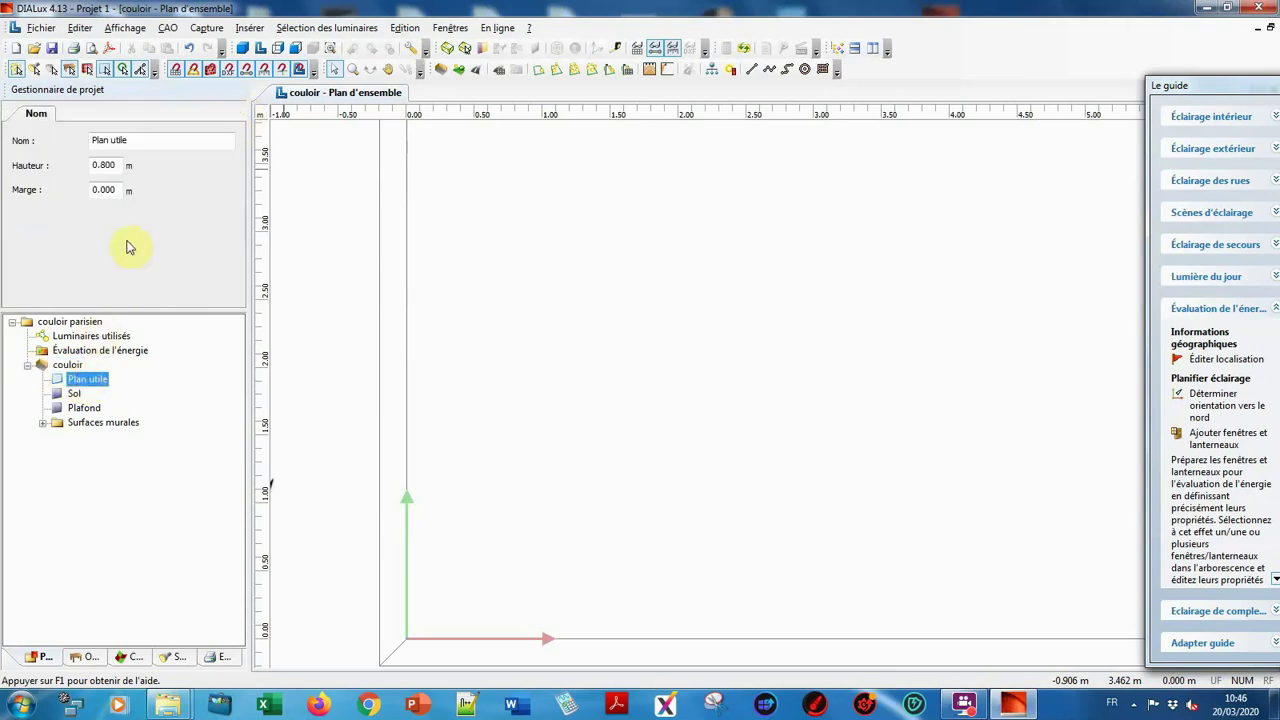
click(262, 49)
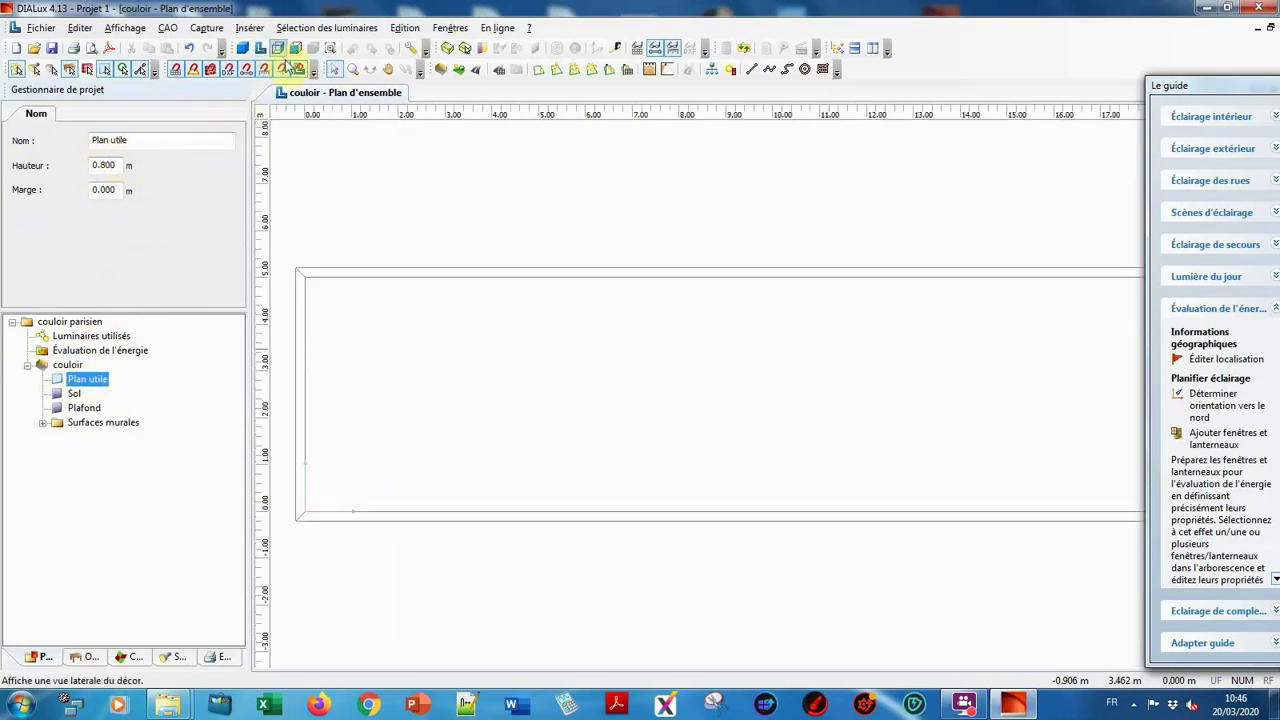
click(603, 570)
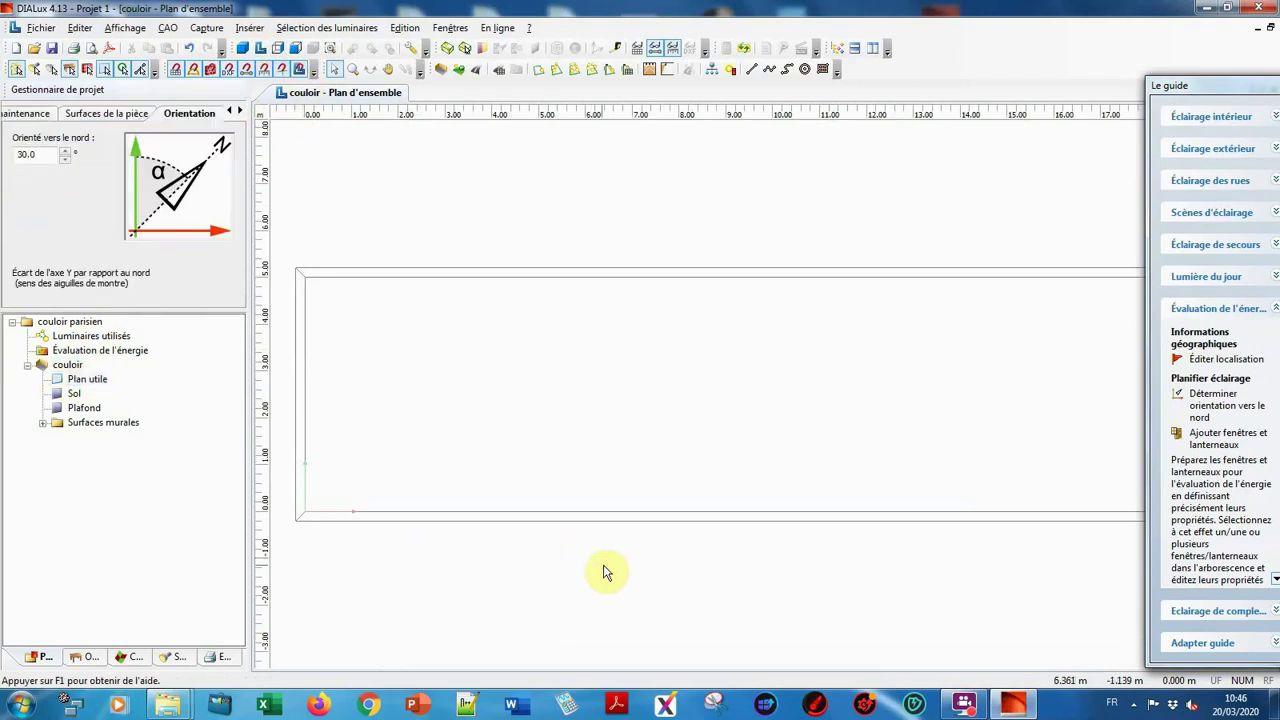
scroll(605, 570, down, 3)
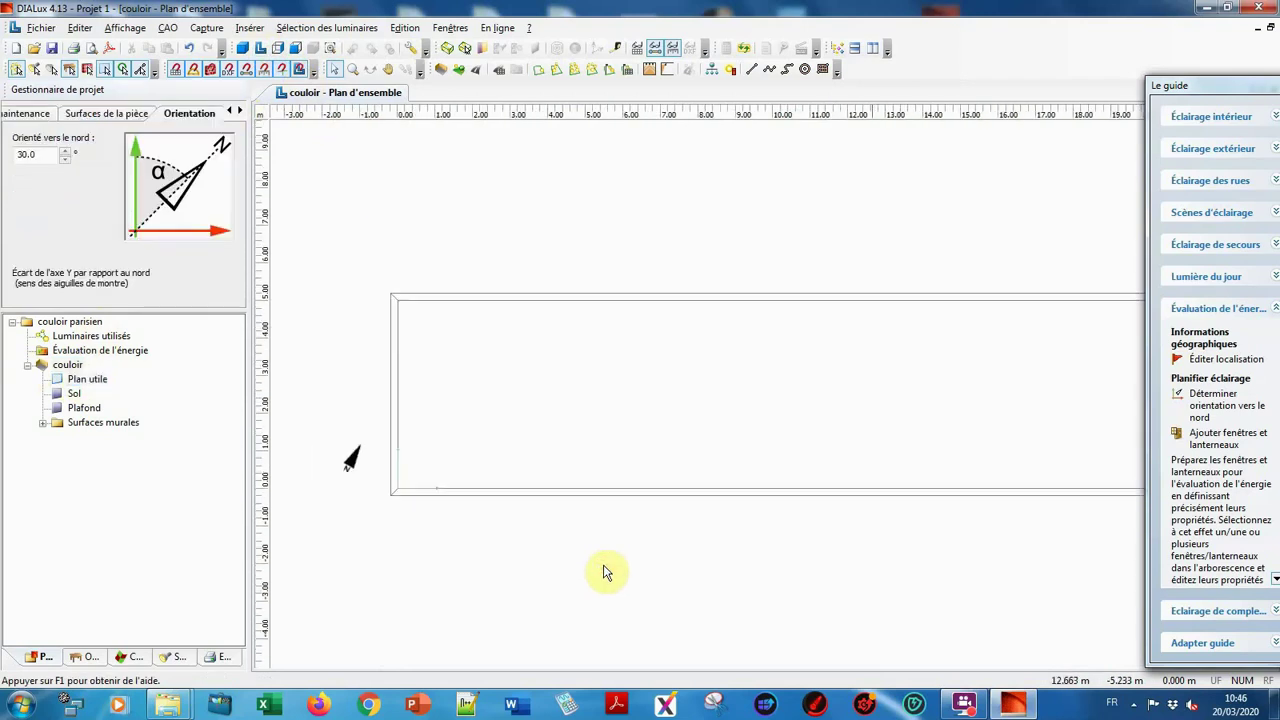
scroll(605, 572, down, 1)
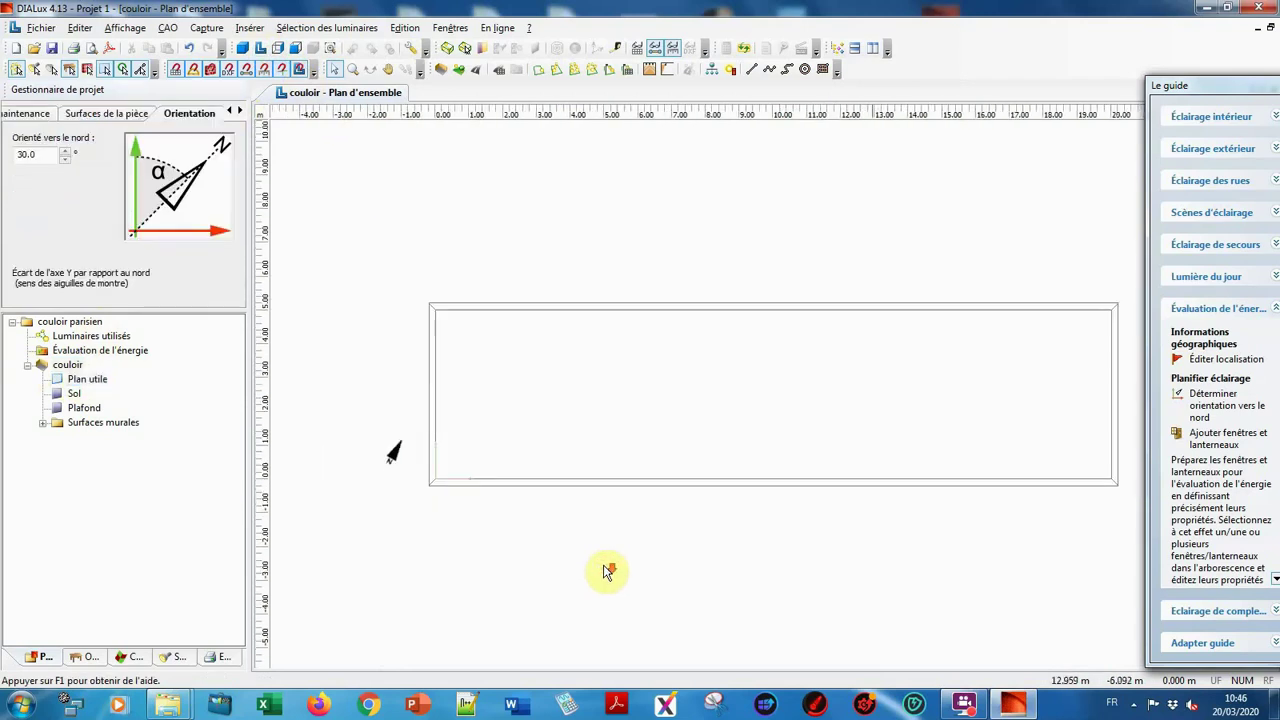
Step: Insert a 1 × 2 m door near the middle of the corridor's short wall at x = 0
click(1274, 116)
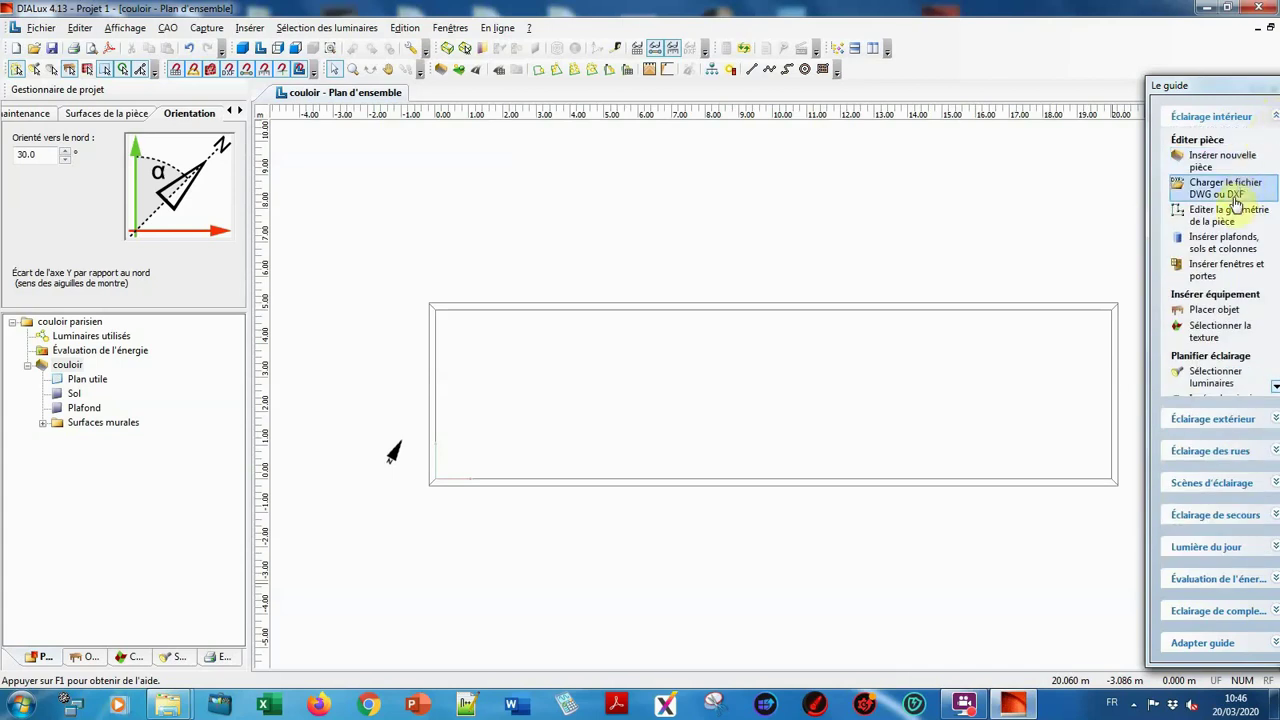
click(1220, 270)
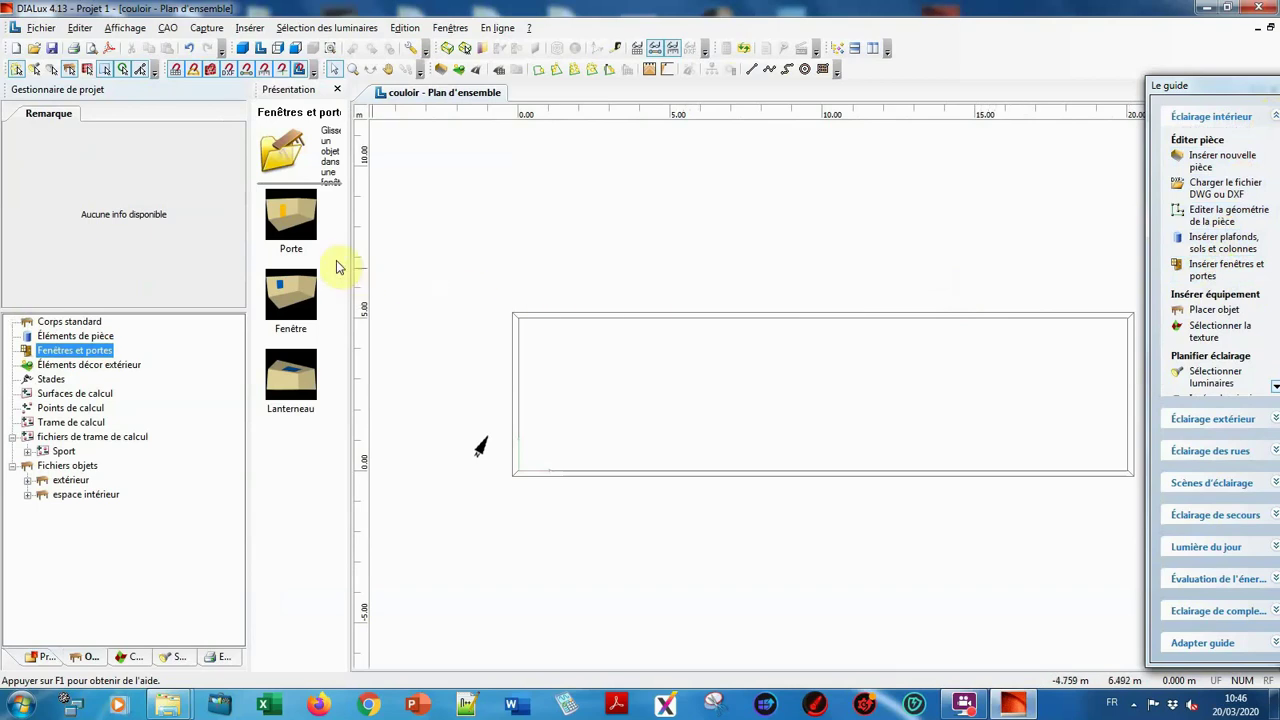
click(301, 204)
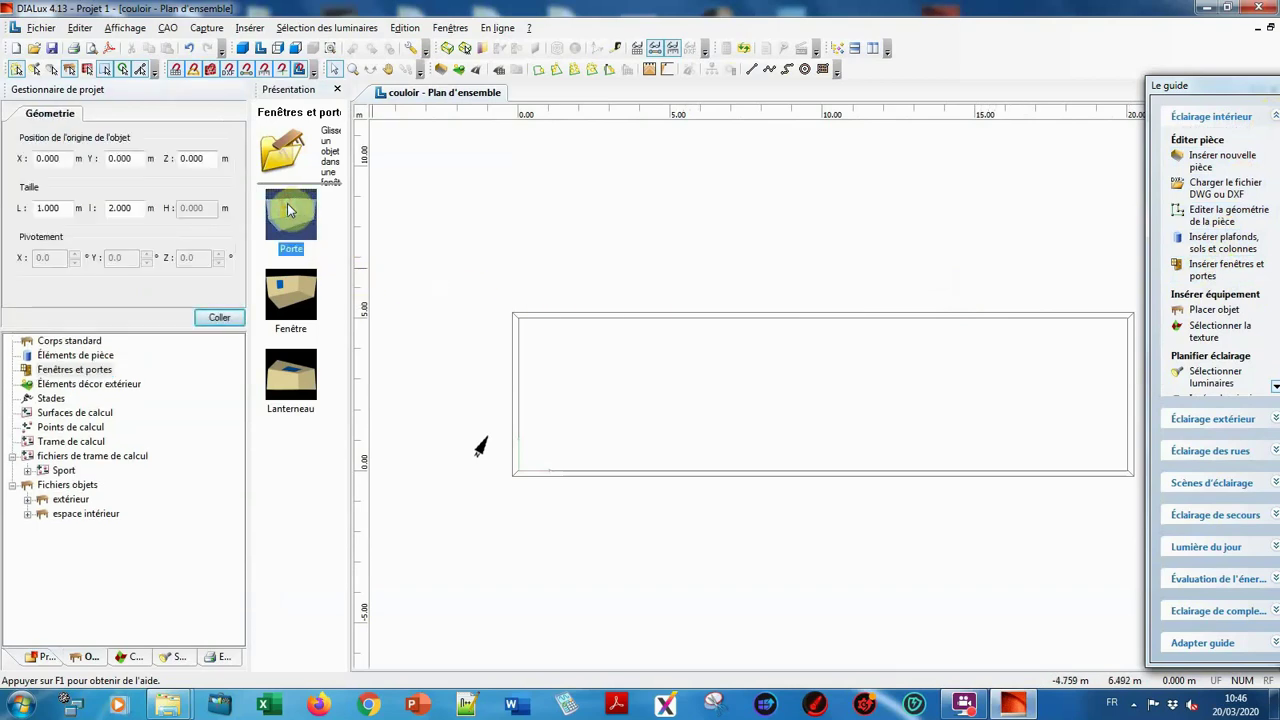
drag(287, 205, 518, 404)
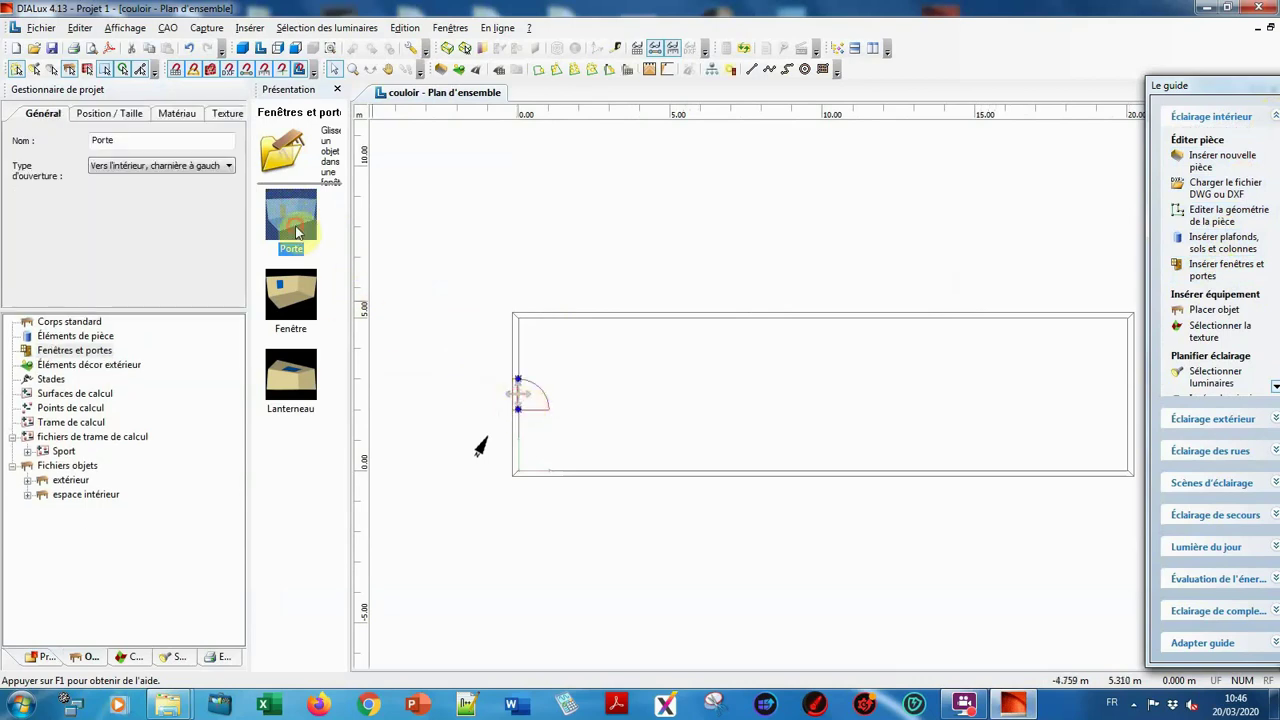
Step: Insert two doors on the corridor's long wall at y = 5 m, centred at about x = 4.6 m and x = 15 m
drag(298, 232, 651, 317)
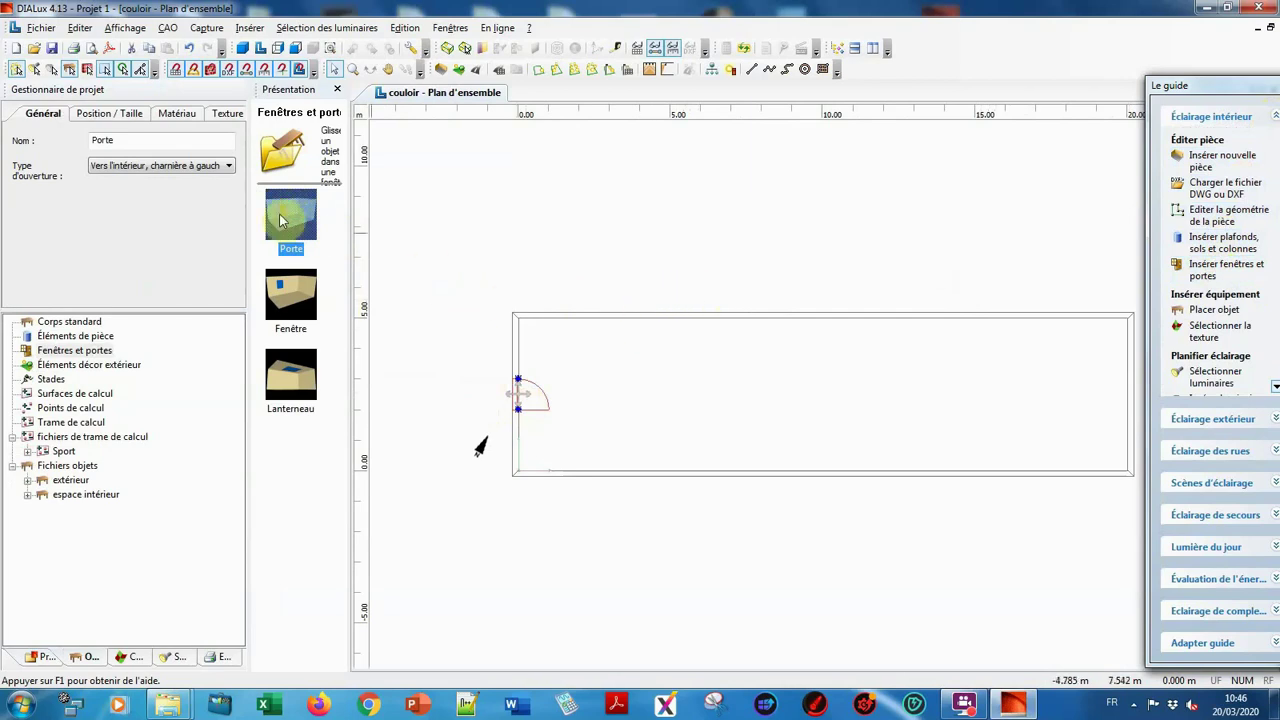
drag(286, 214, 608, 328)
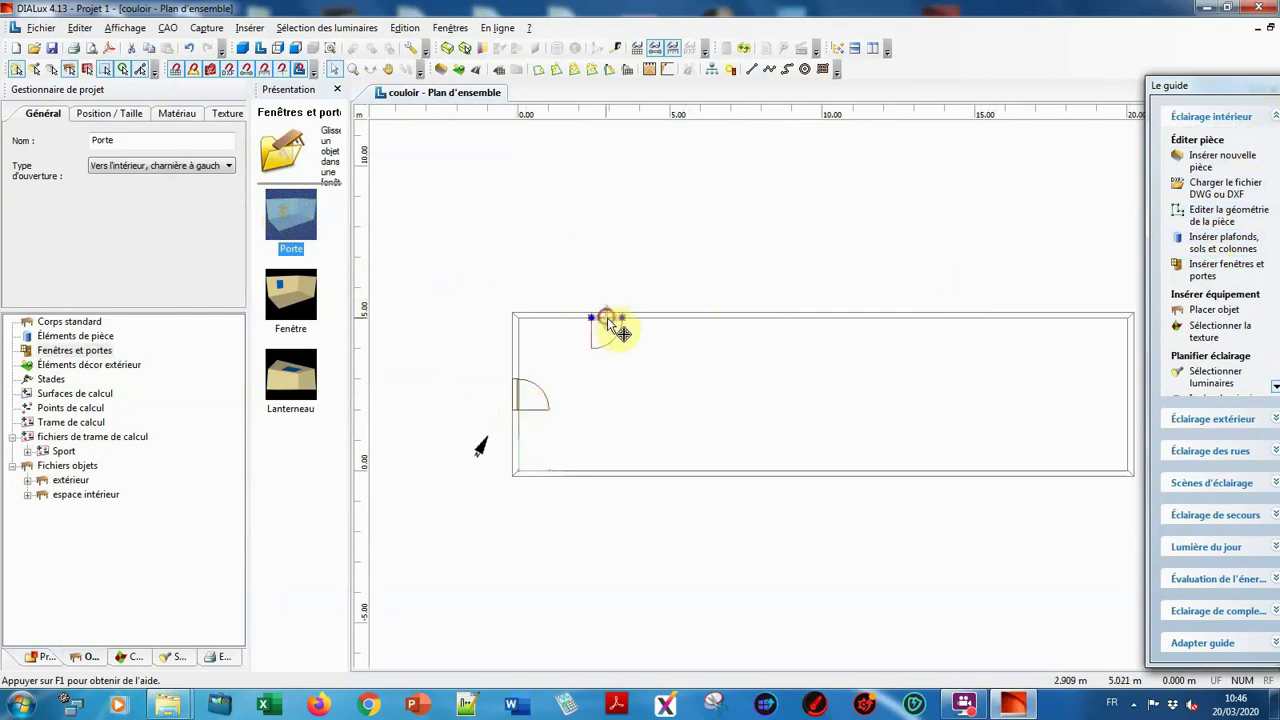
drag(290, 215, 980, 323)
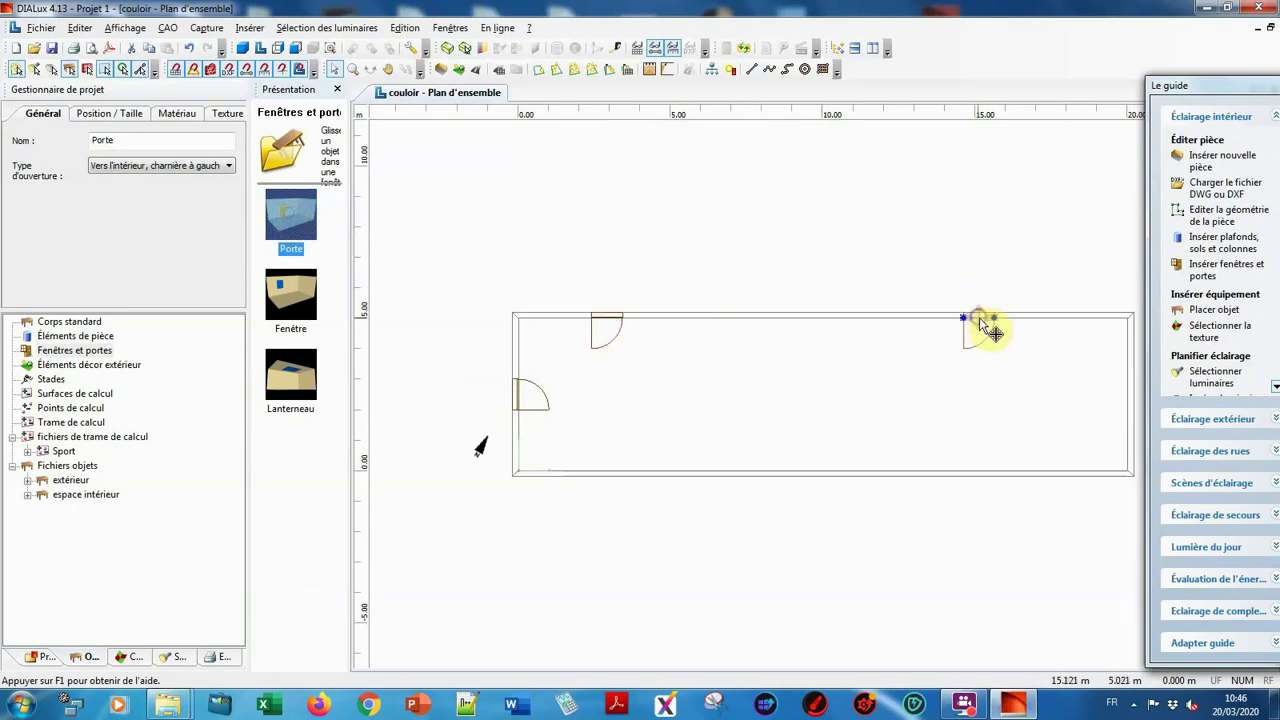
click(606, 323)
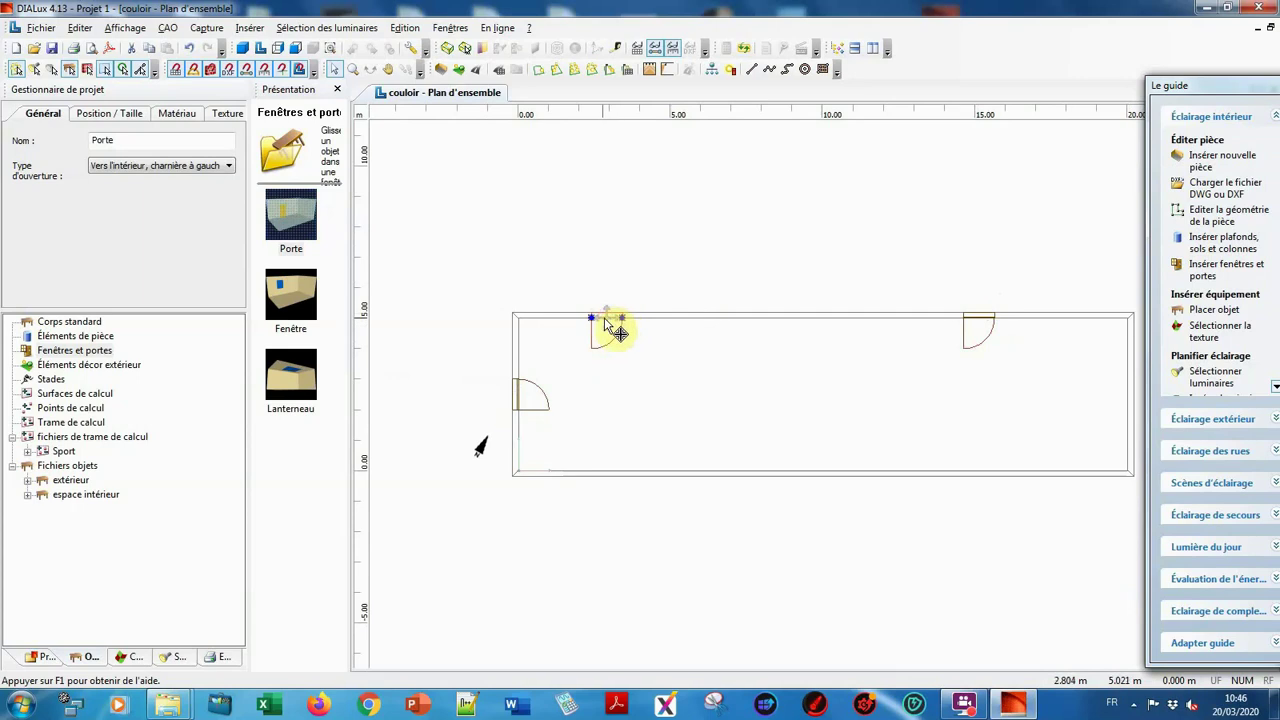
drag(606, 322, 662, 322)
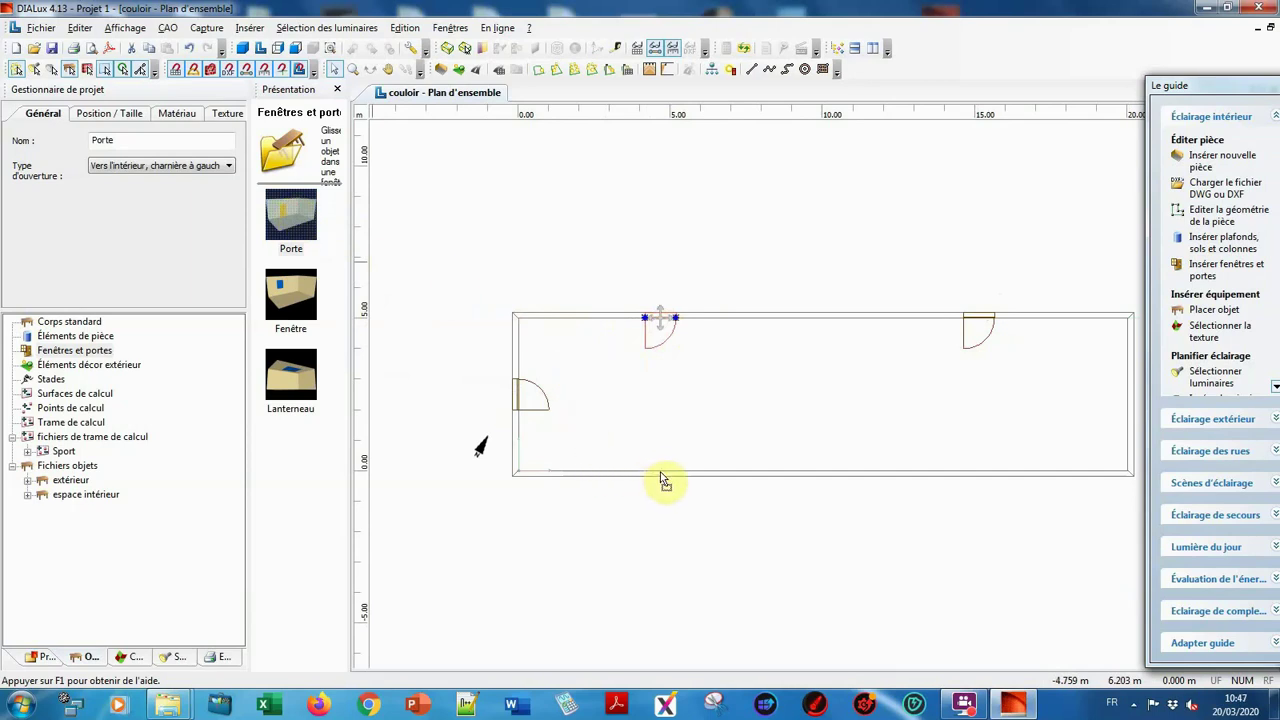
Step: Add two facing doors on the long wall at y = 0, plus one mid-way along the short wall at x = 20 m
drag(659, 476, 660, 474)
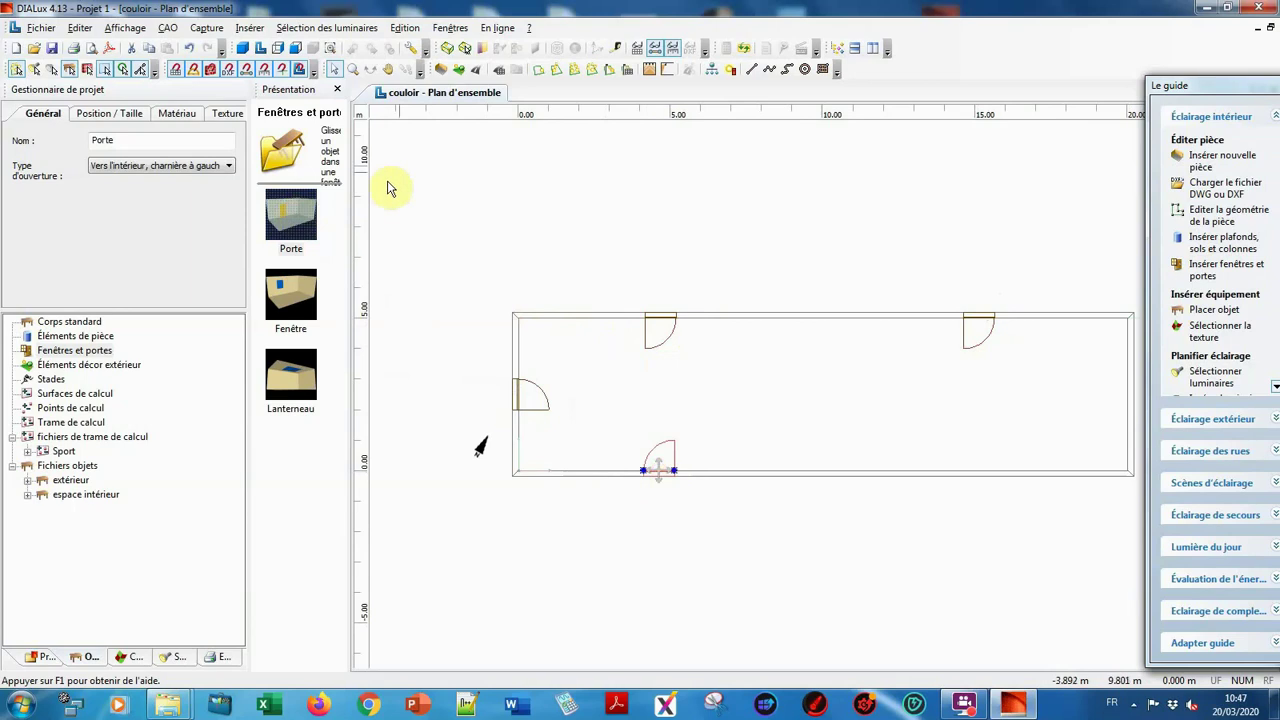
click(975, 480)
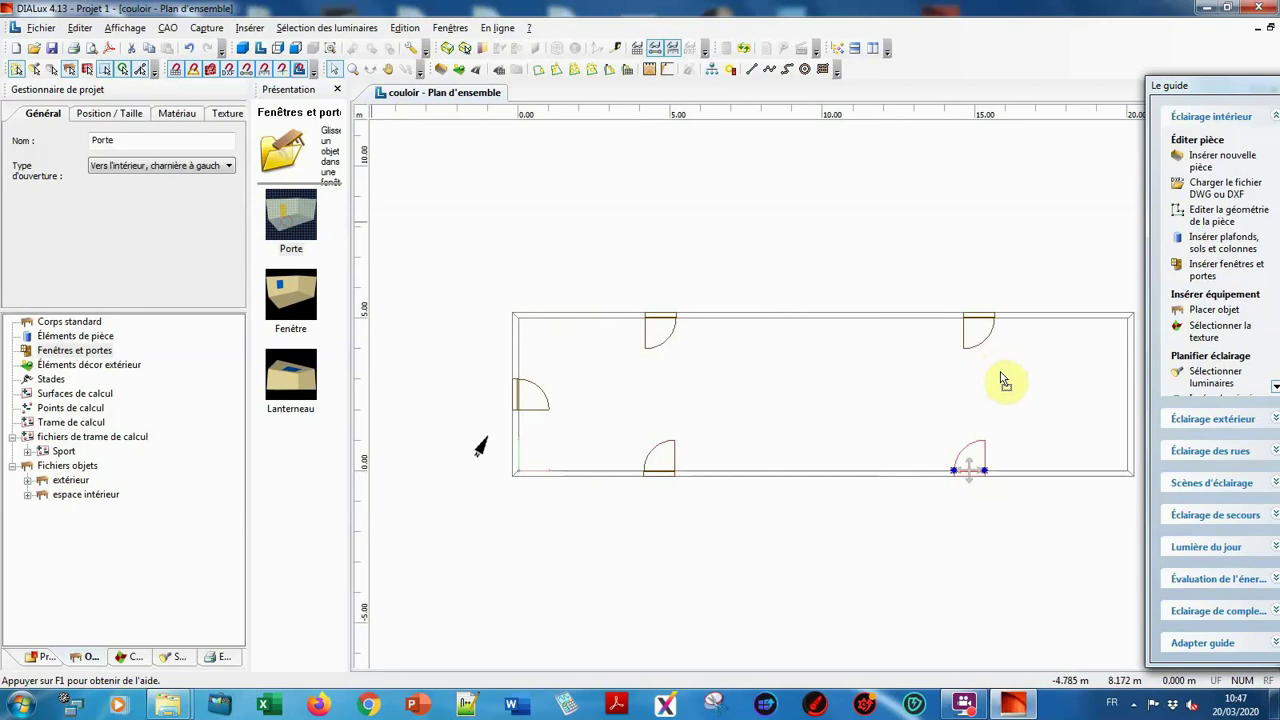
click(1133, 400)
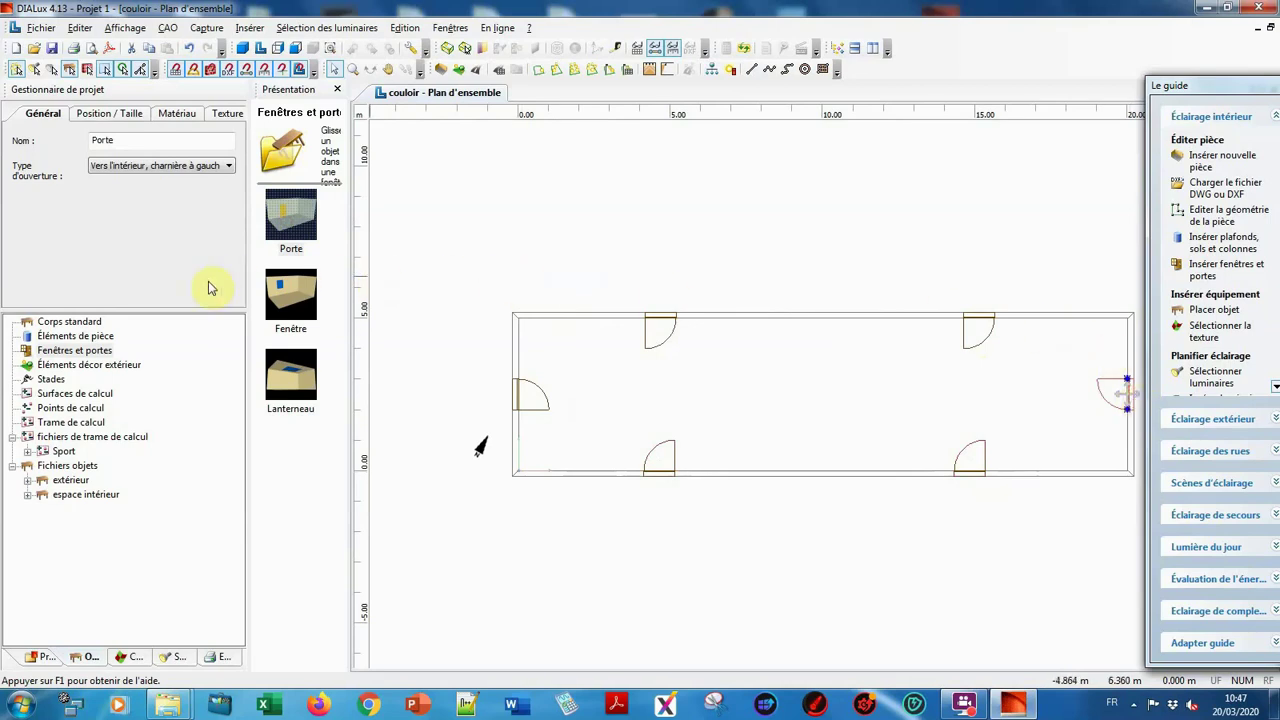
click(42, 657)
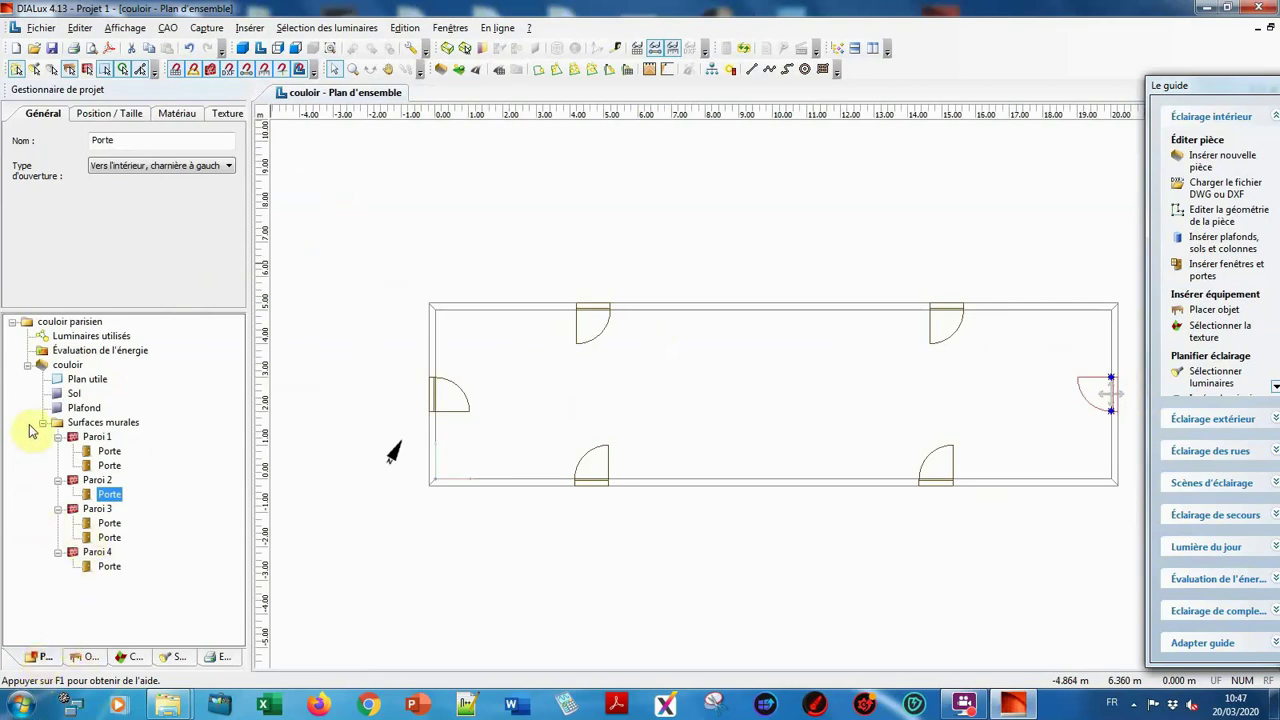
click(44, 426)
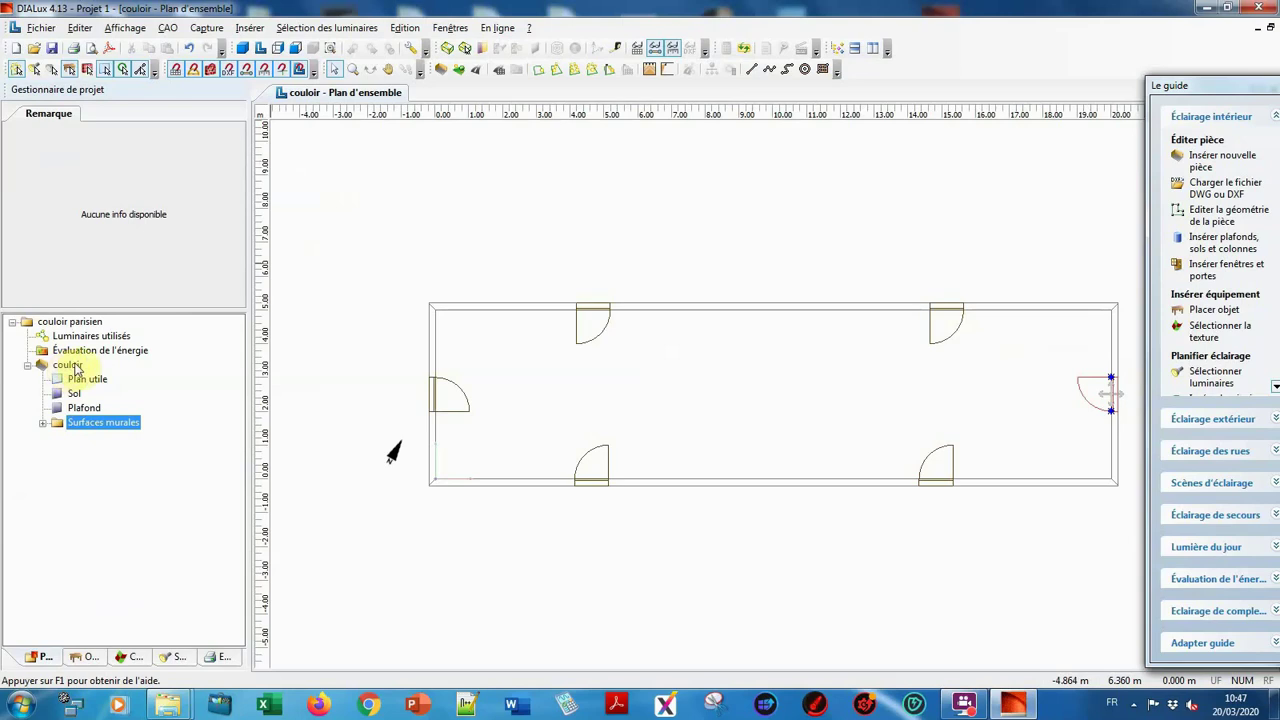
Step: Update the list of DIALux luminaire catalogue plug-ins from the online update server
click(176, 657)
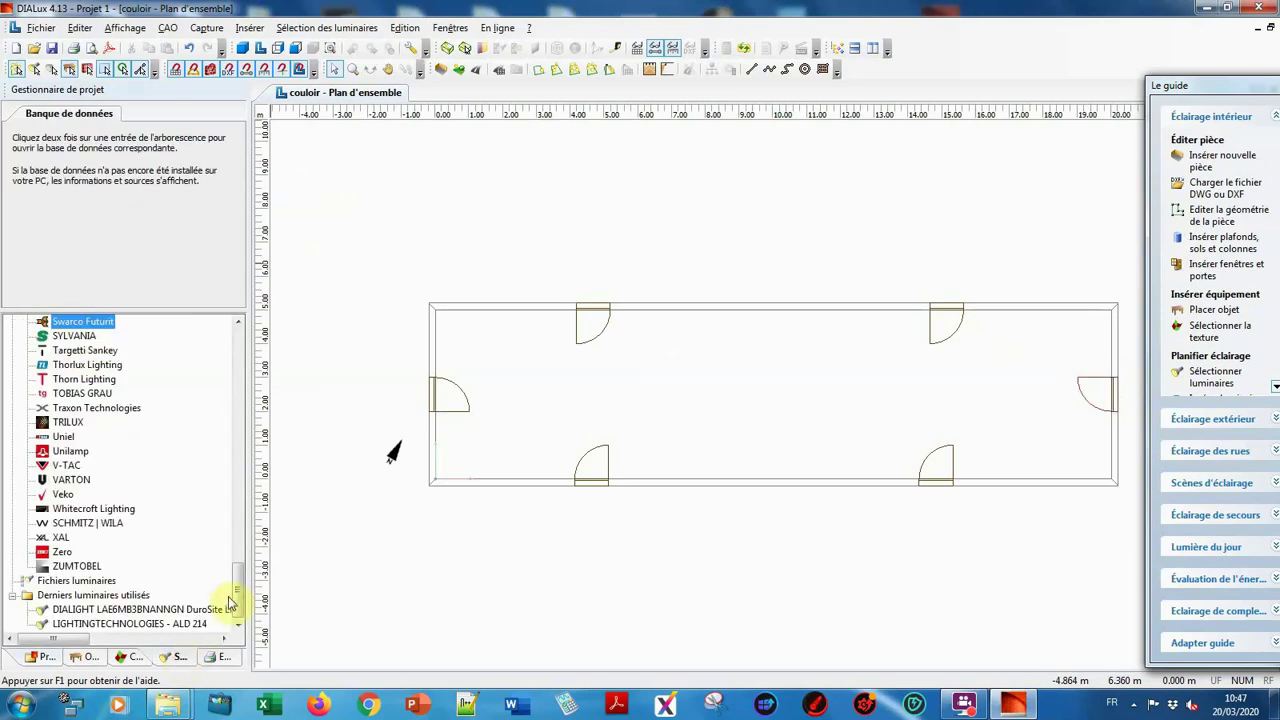
drag(238, 585, 276, 354)
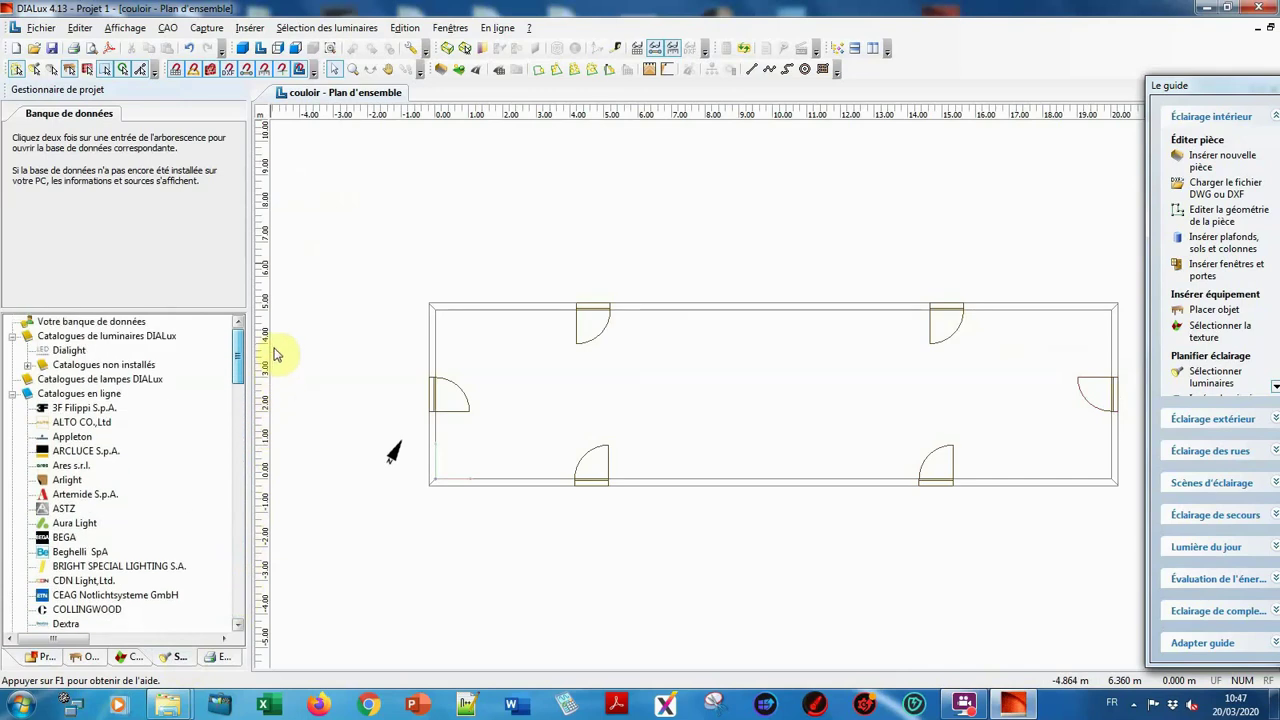
click(63, 340)
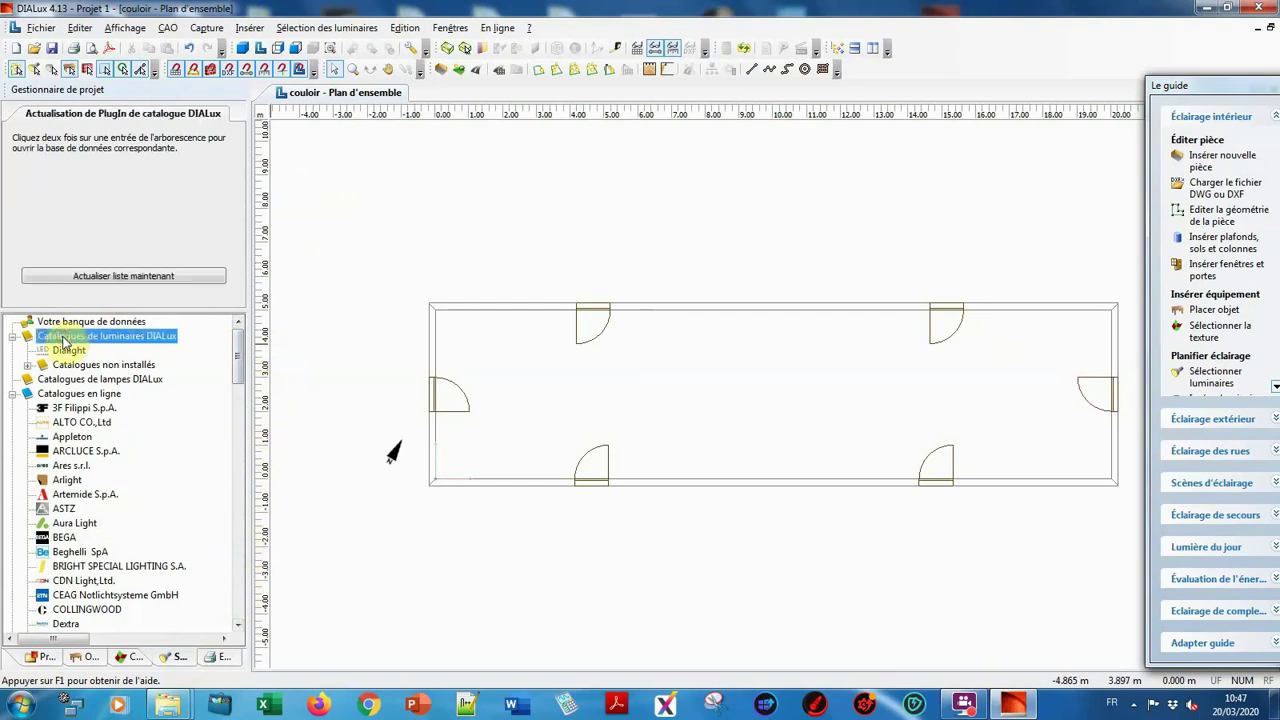
click(155, 280)
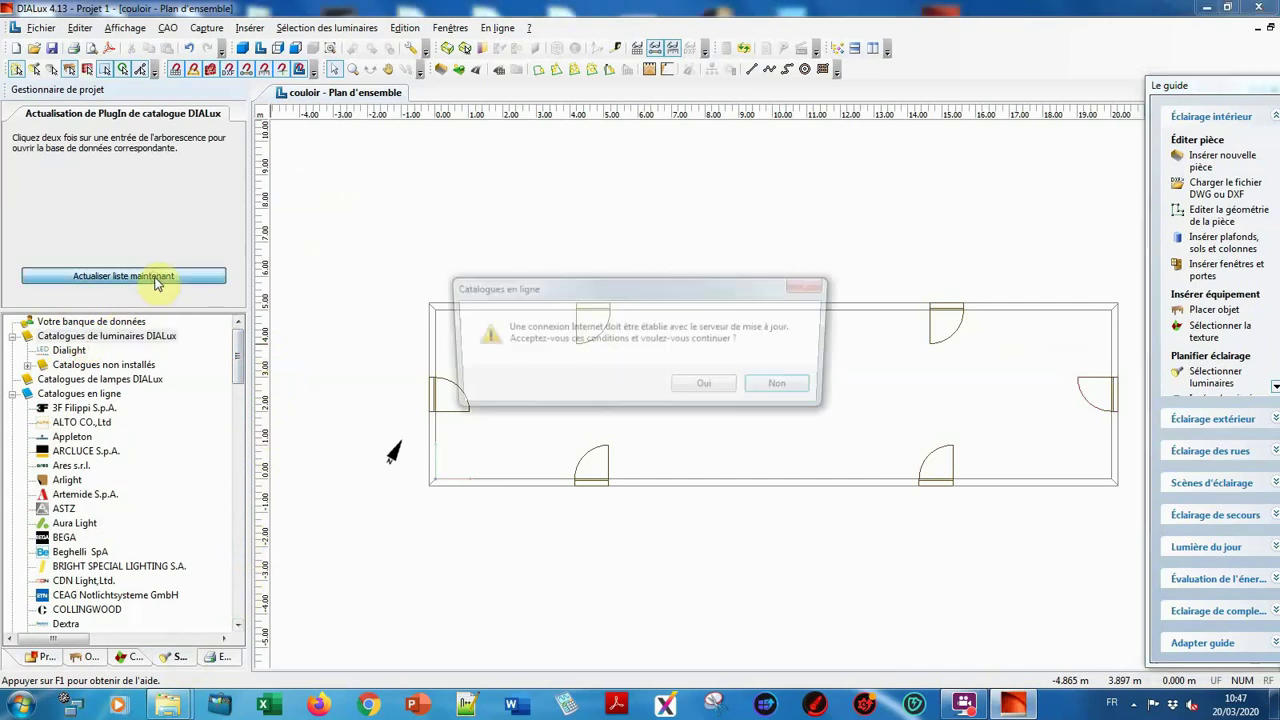
click(712, 388)
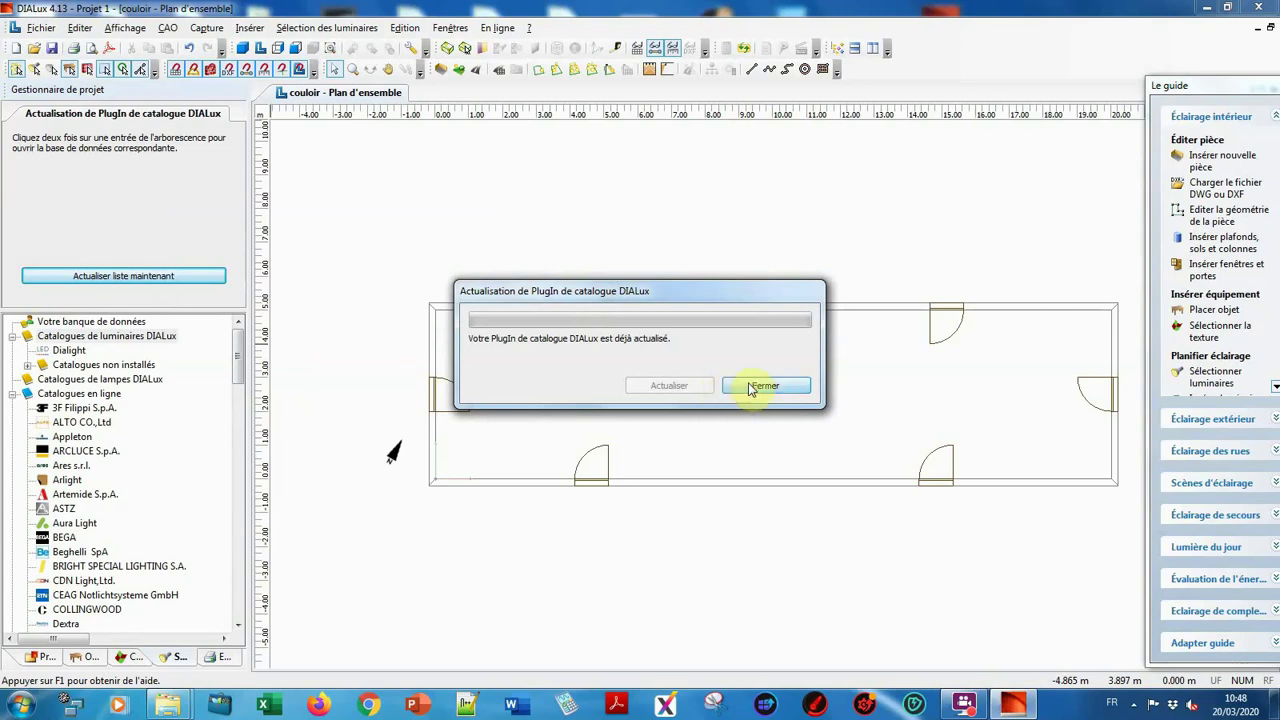
click(762, 388)
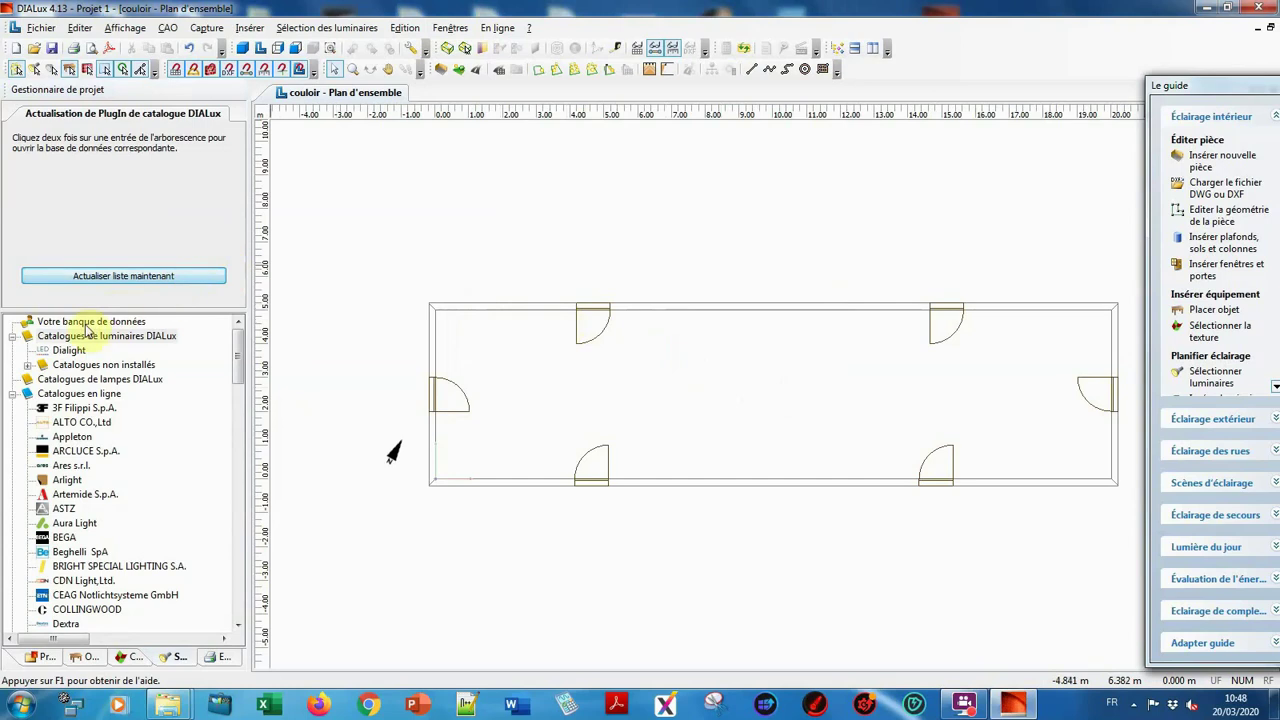
Step: Open the Dialight luminaire catalogue and filter its product type to Linear
click(70, 351)
double_click(70, 351)
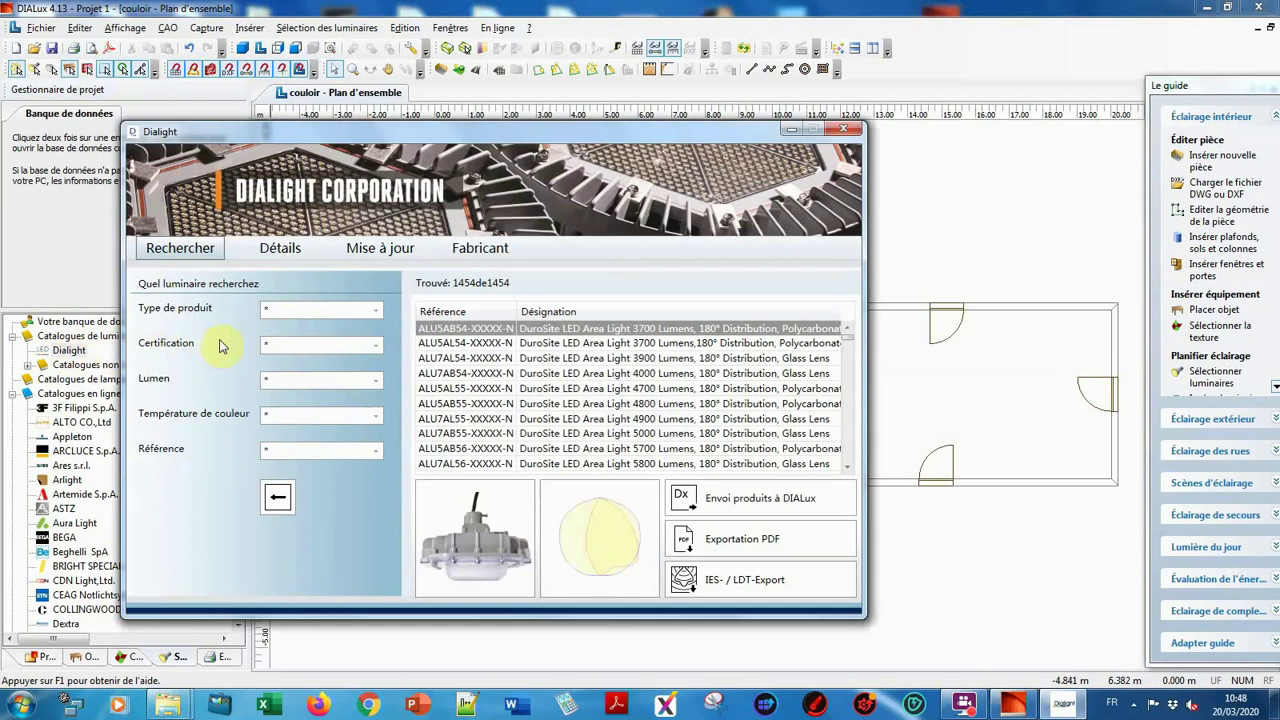
click(377, 312)
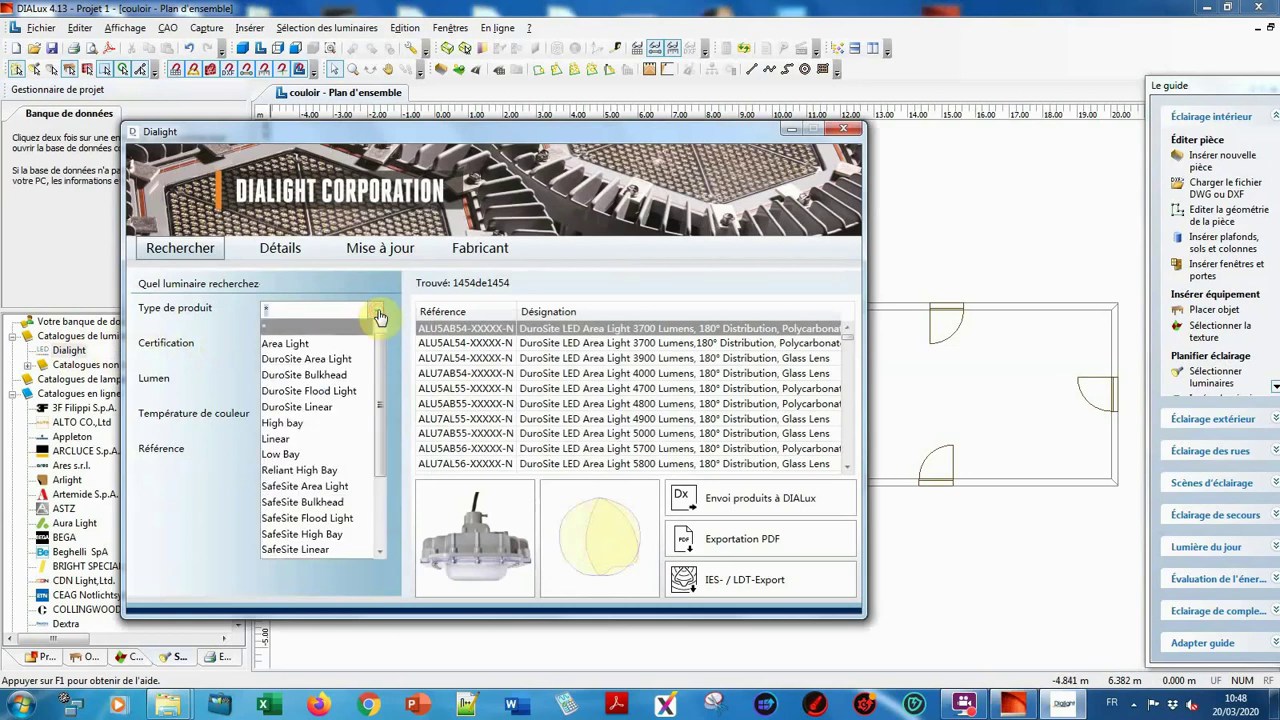
click(277, 441)
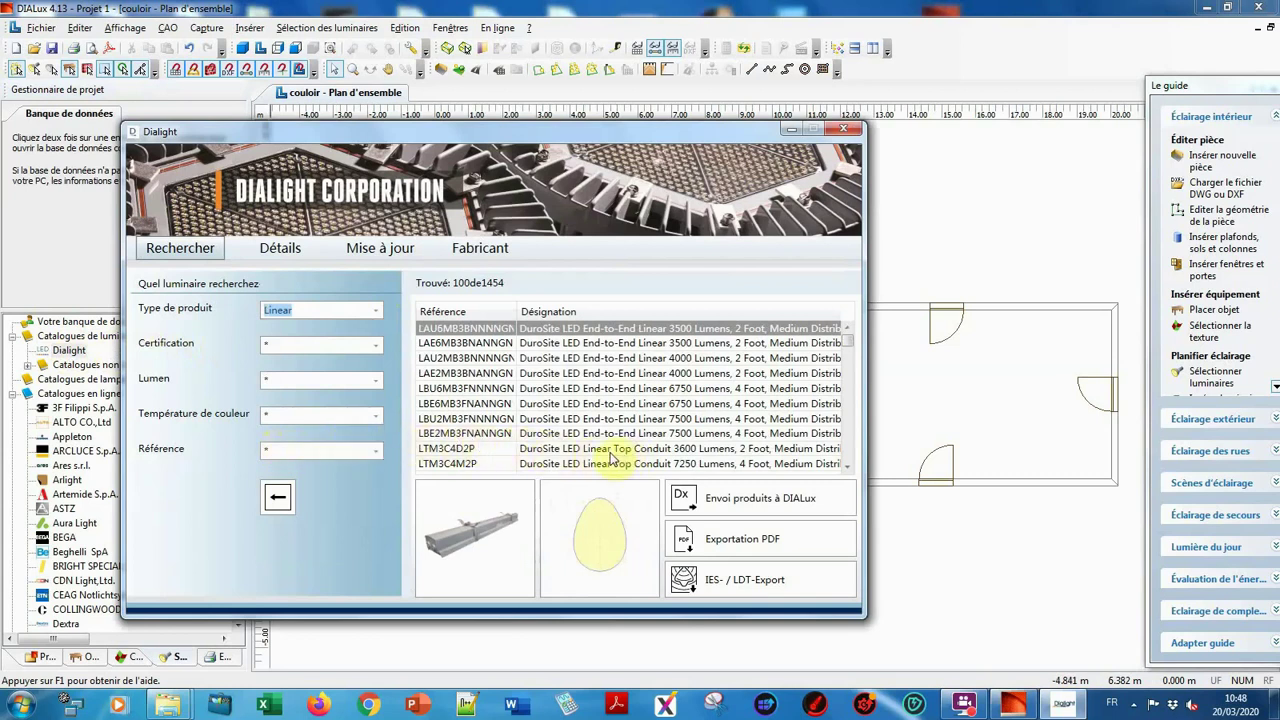
Step: Compare several linear models, send the LAU6MB3BNNNNGN DuroSite LED End-to-End Linear 3500 Lumens luminaire to the project, and close the catalogue
click(637, 343)
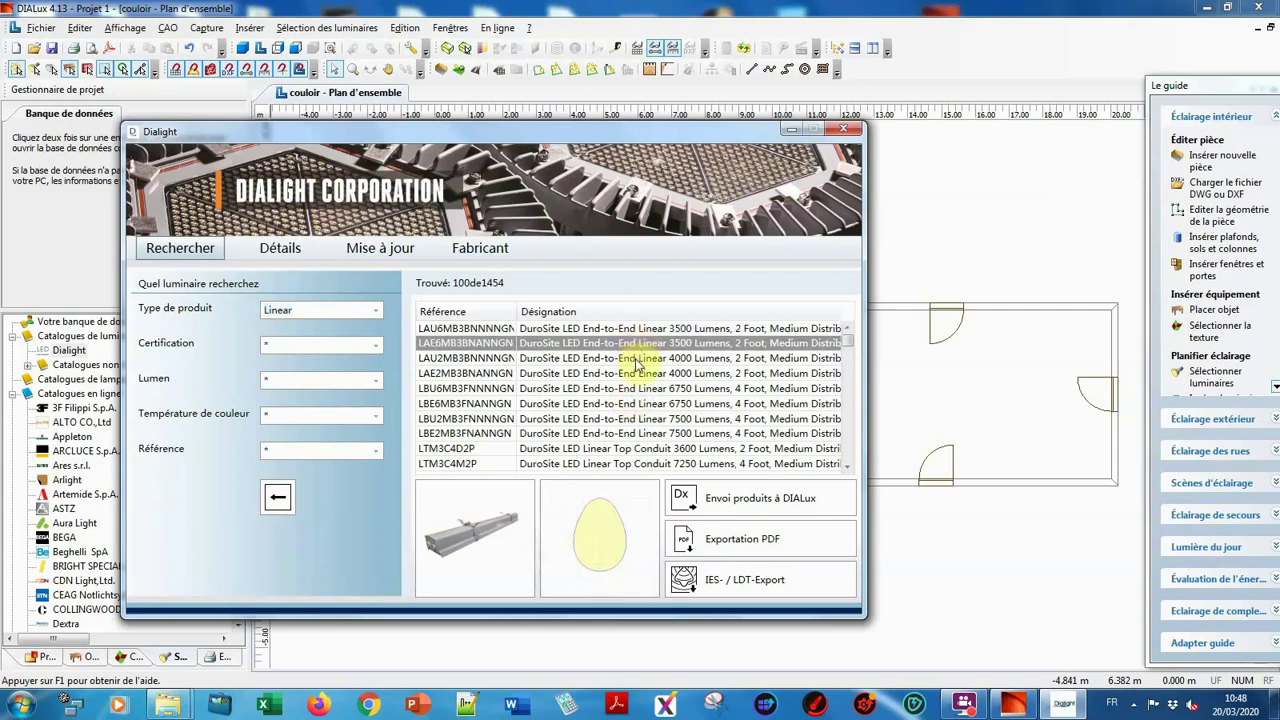
click(637, 358)
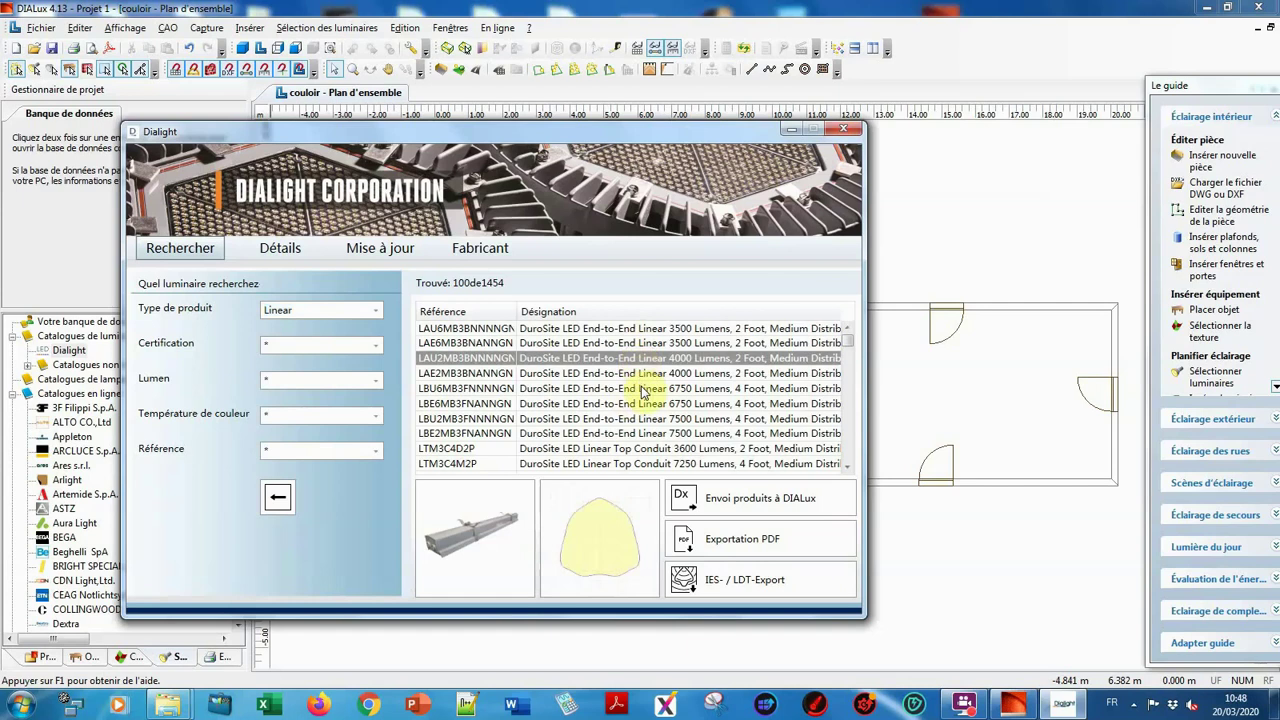
click(643, 450)
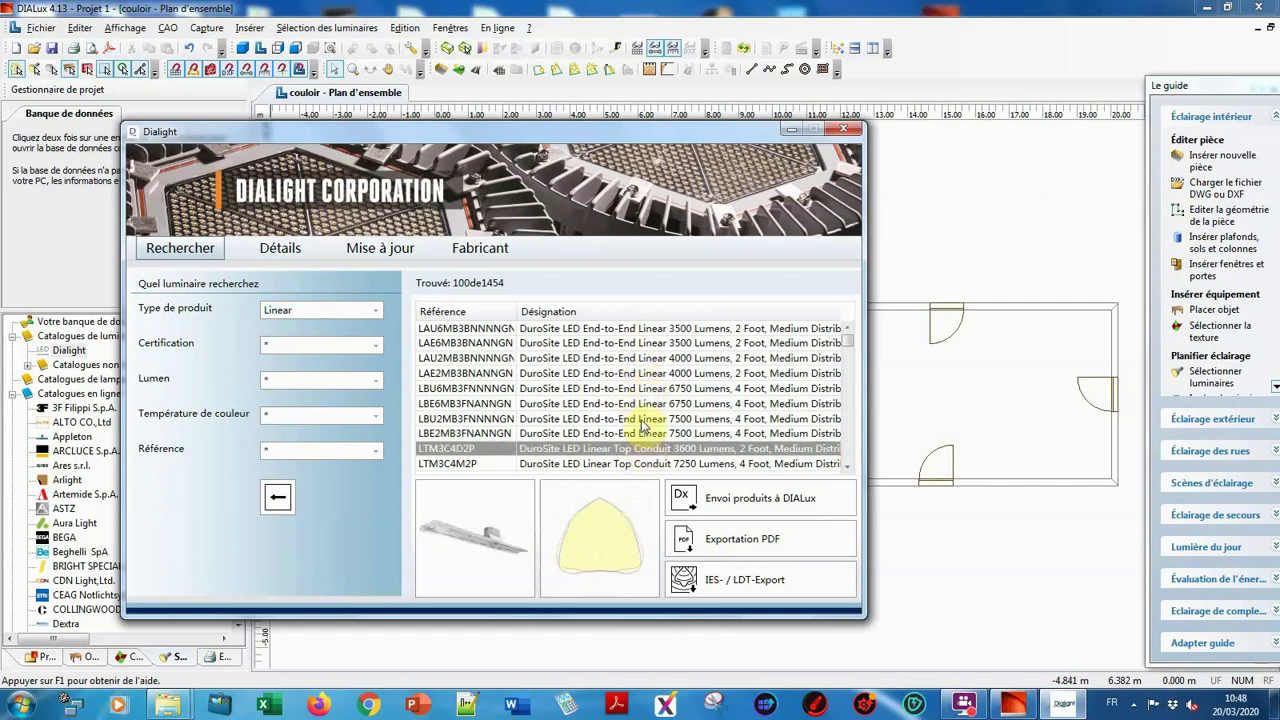
click(636, 330)
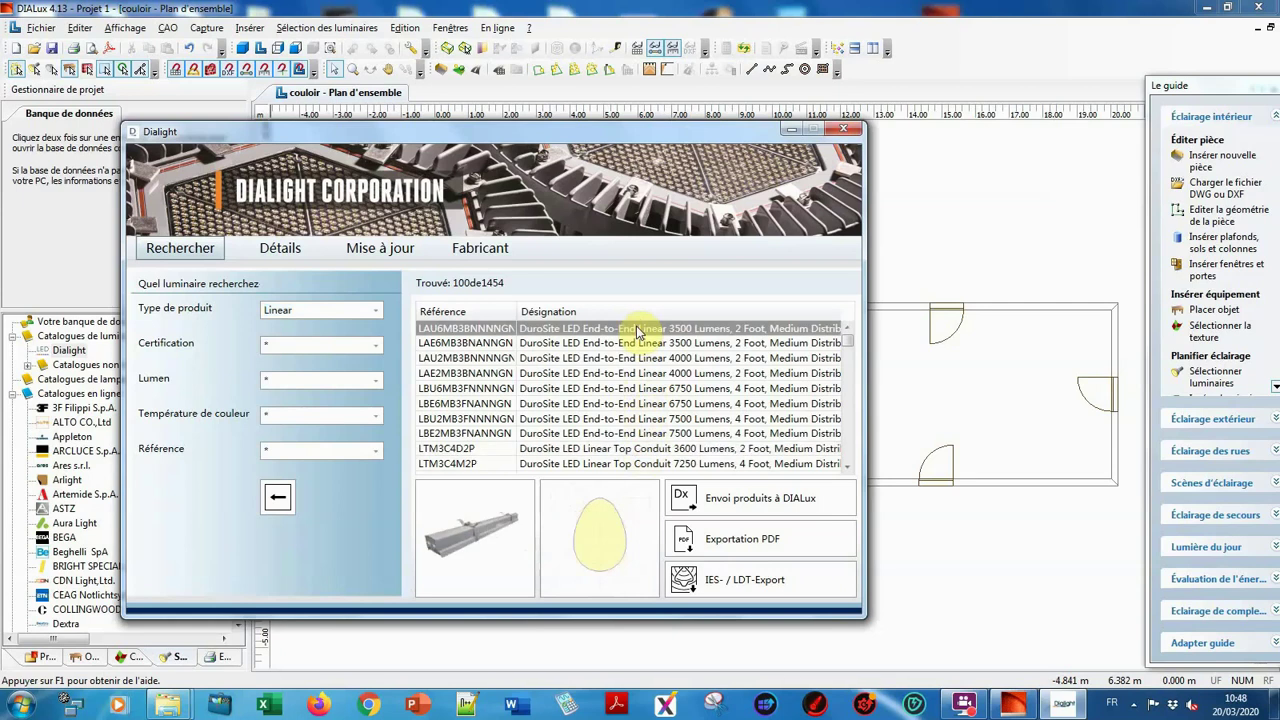
click(757, 499)
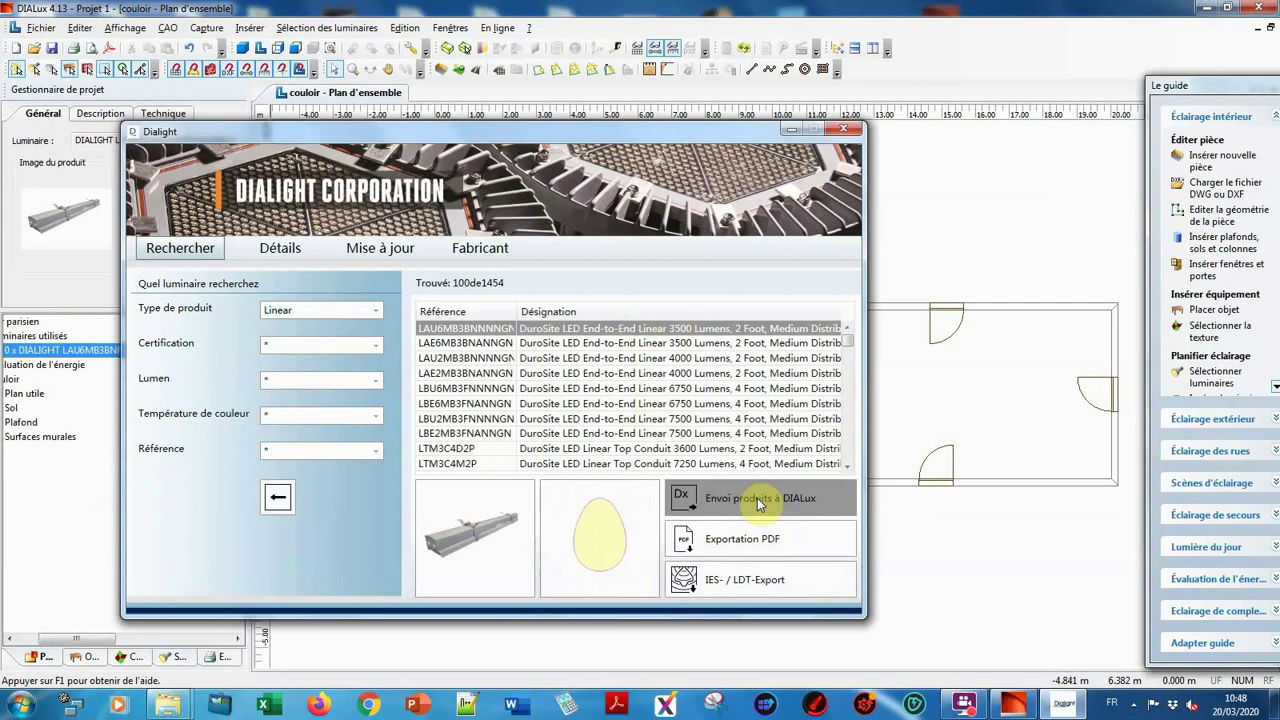
click(845, 131)
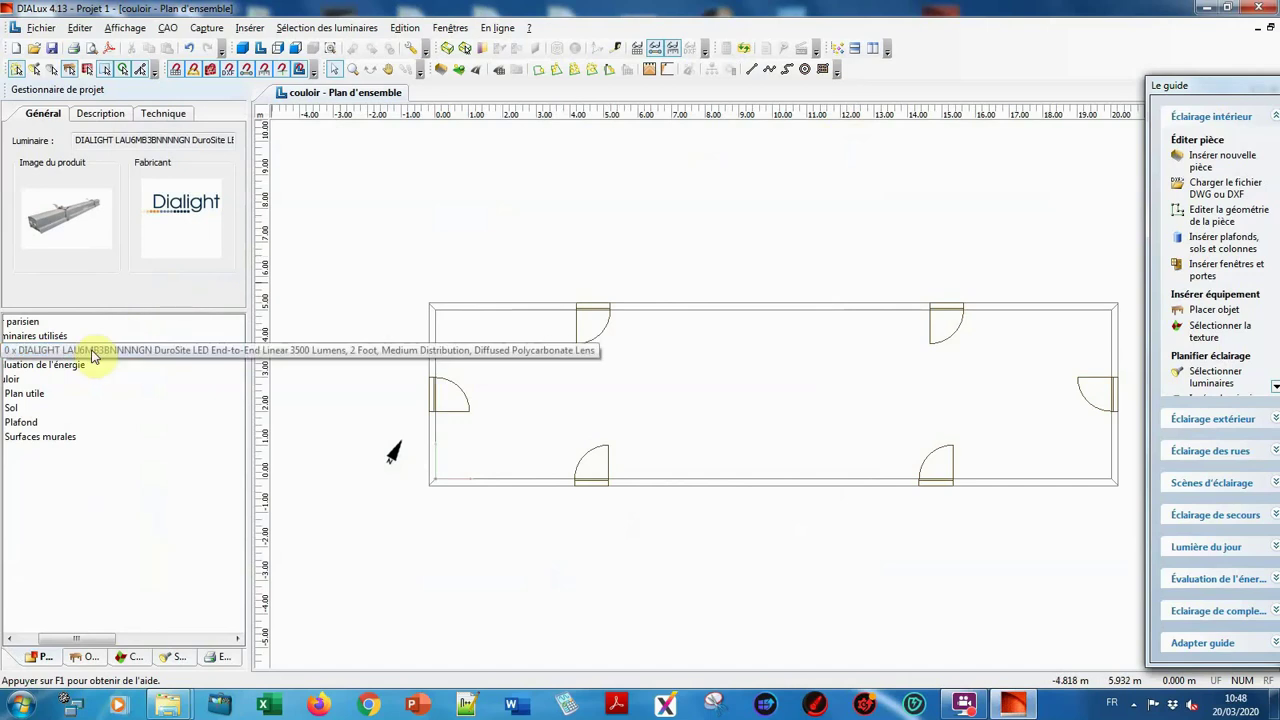
Step: Place a single Dialight LAU6MB3BNNNNGN luminaire in the corridor and set its position to X 10 m, Y 2.5 m, Z 3 m
drag(91, 355, 777, 395)
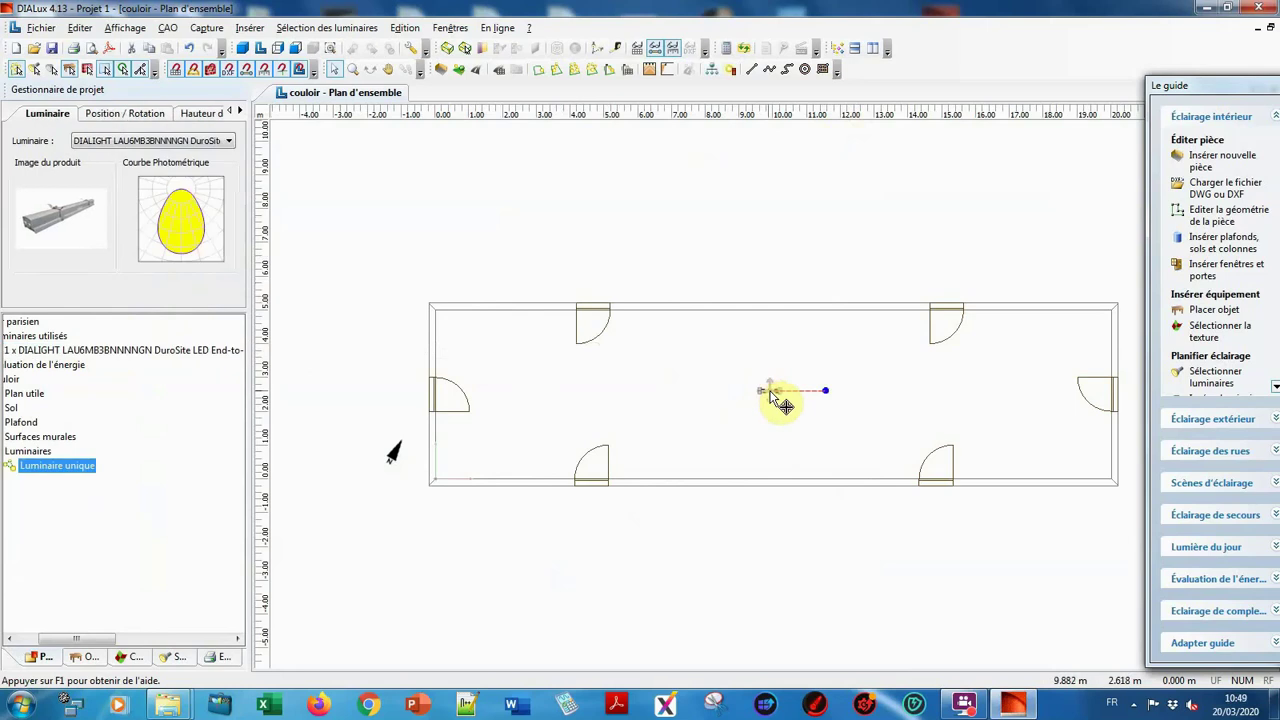
click(117, 115)
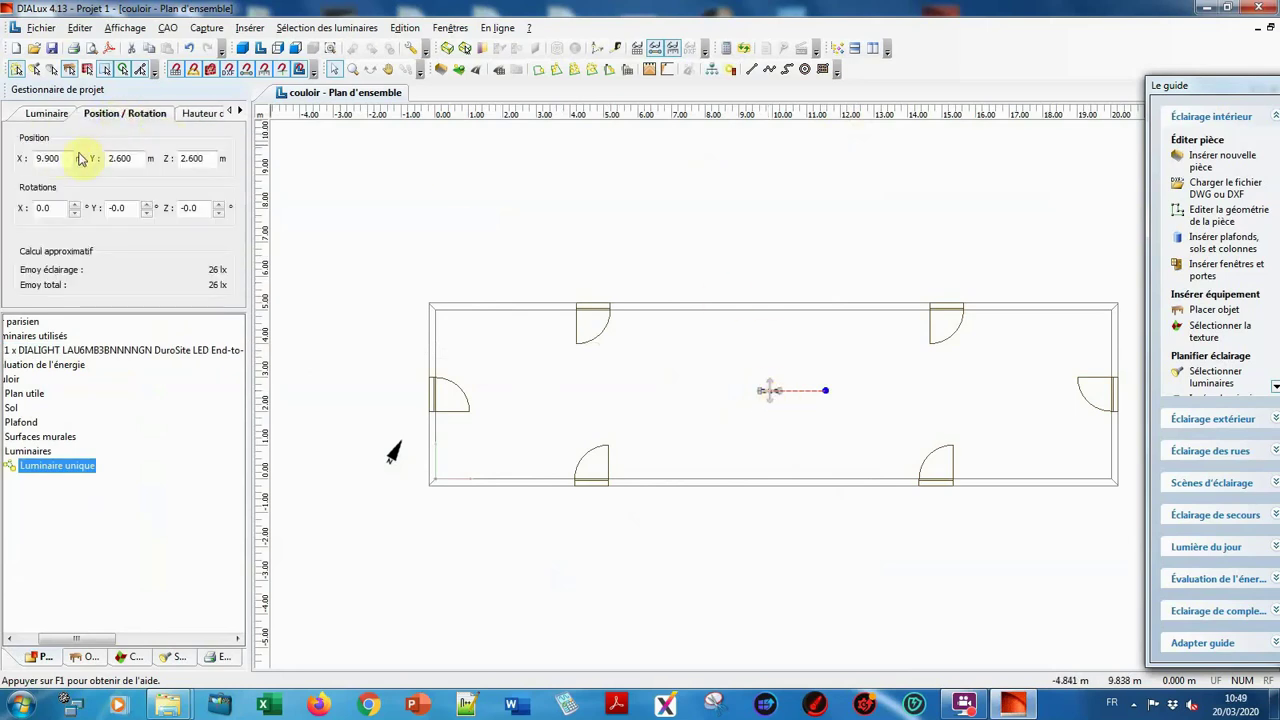
drag(62, 158, 35, 158)
text(1)
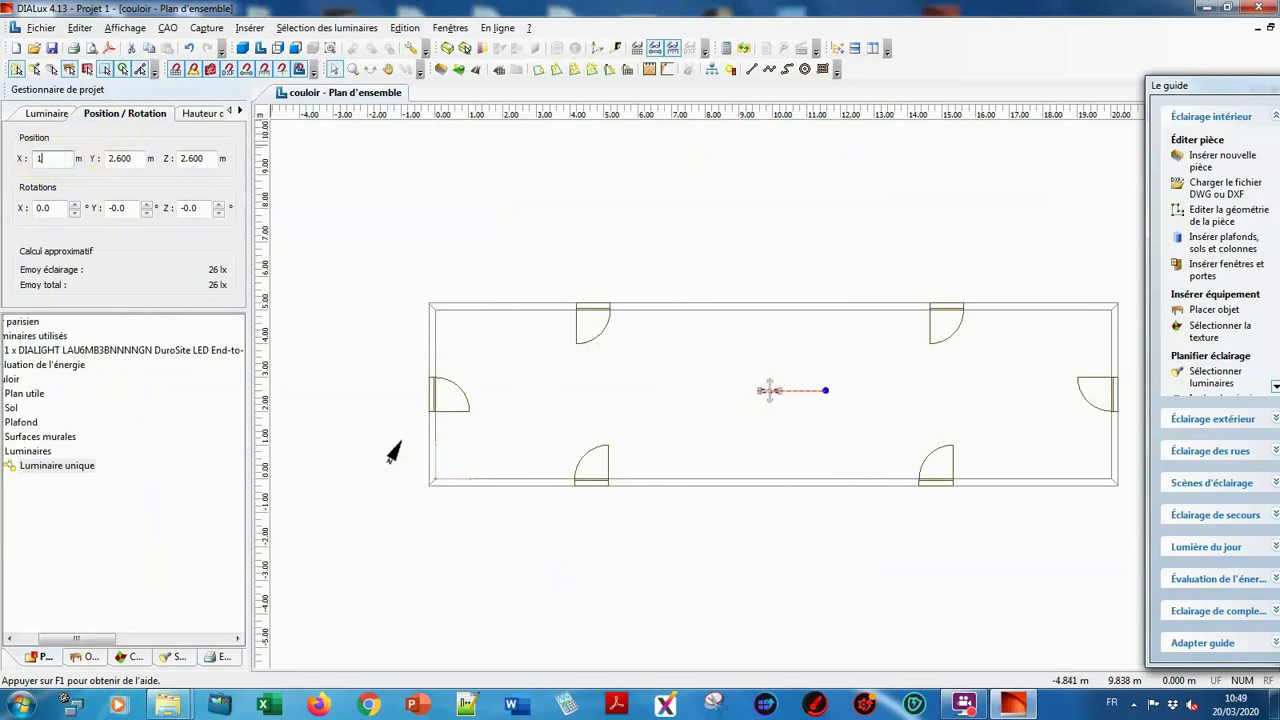
text(0)
drag(130, 158, 106, 162)
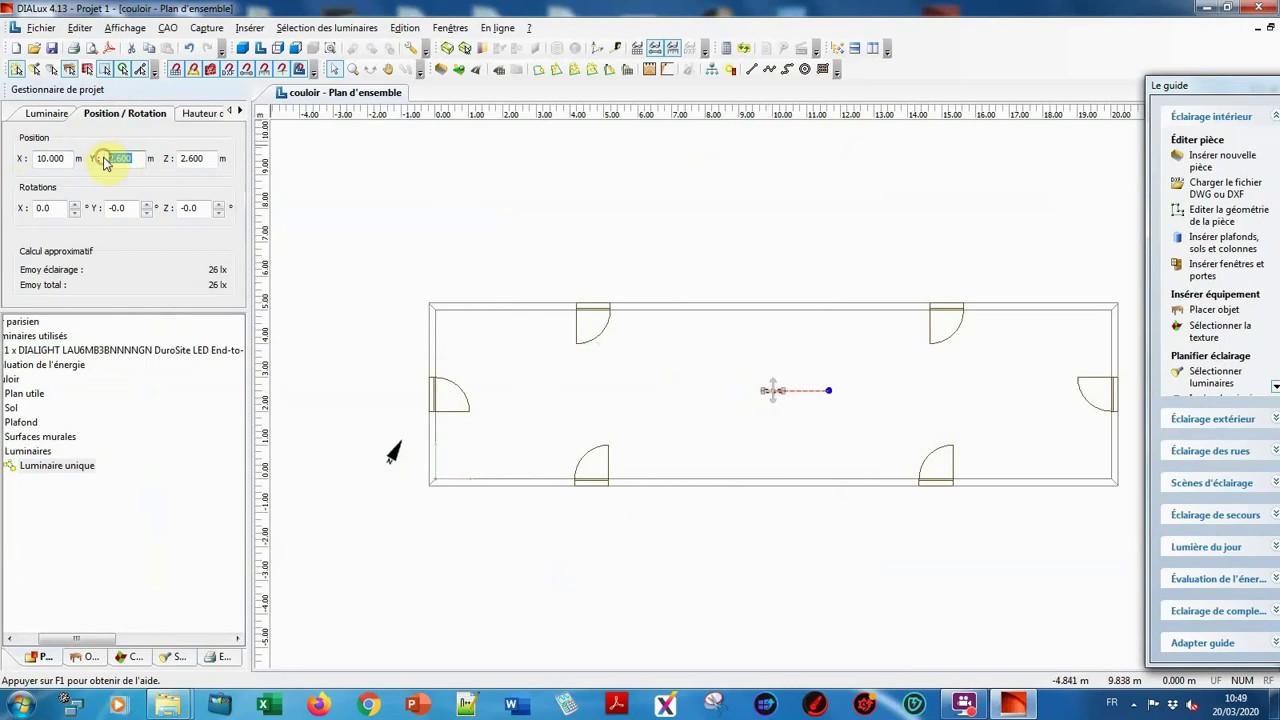
text(2.5)
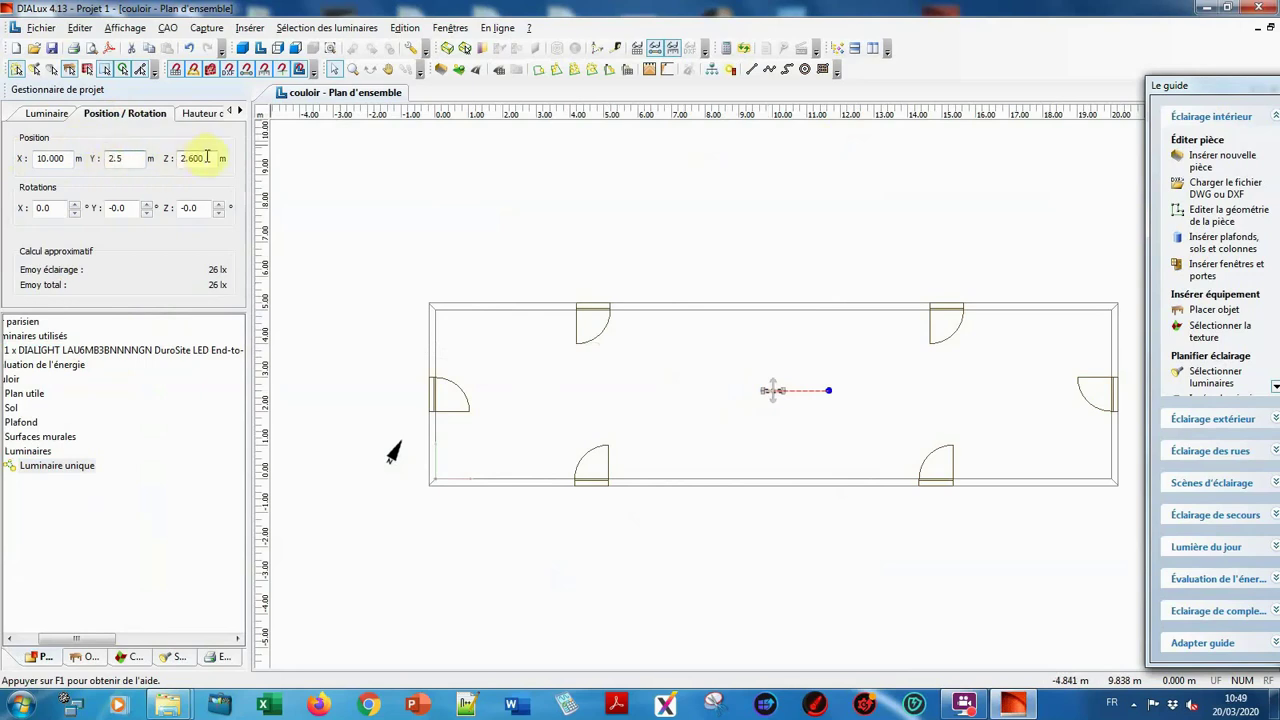
drag(206, 157, 176, 158)
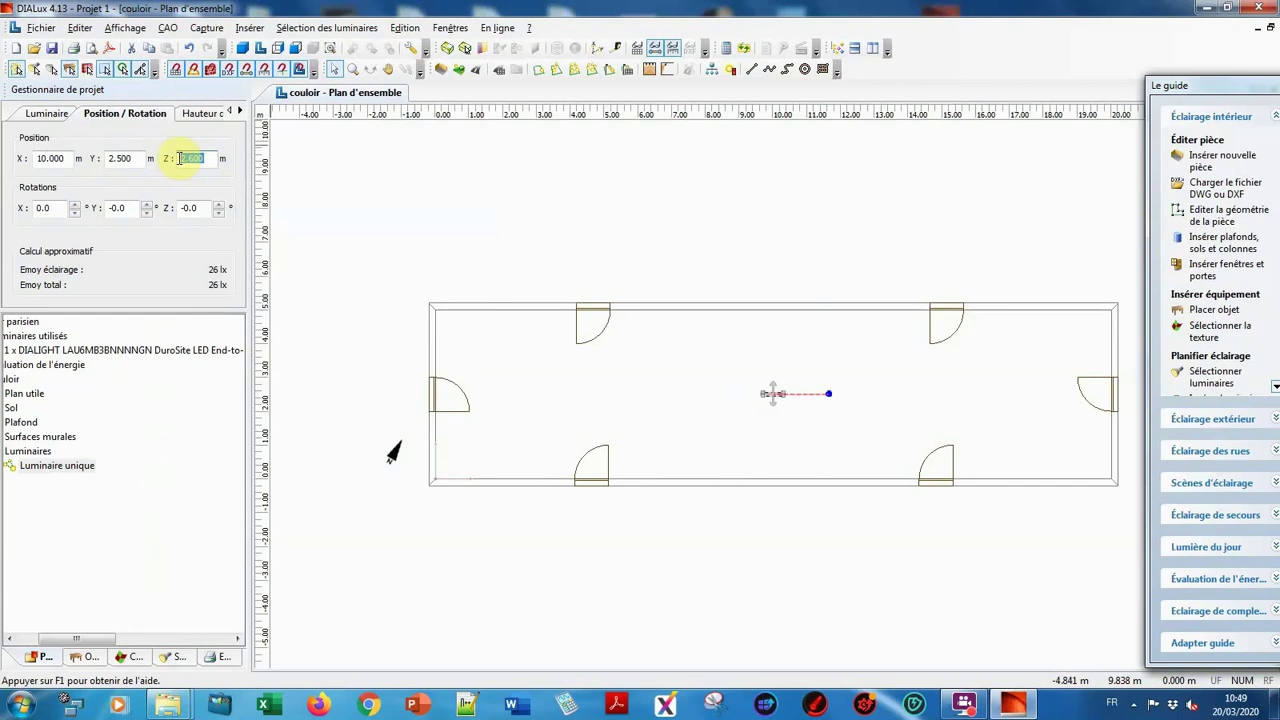
text(3)
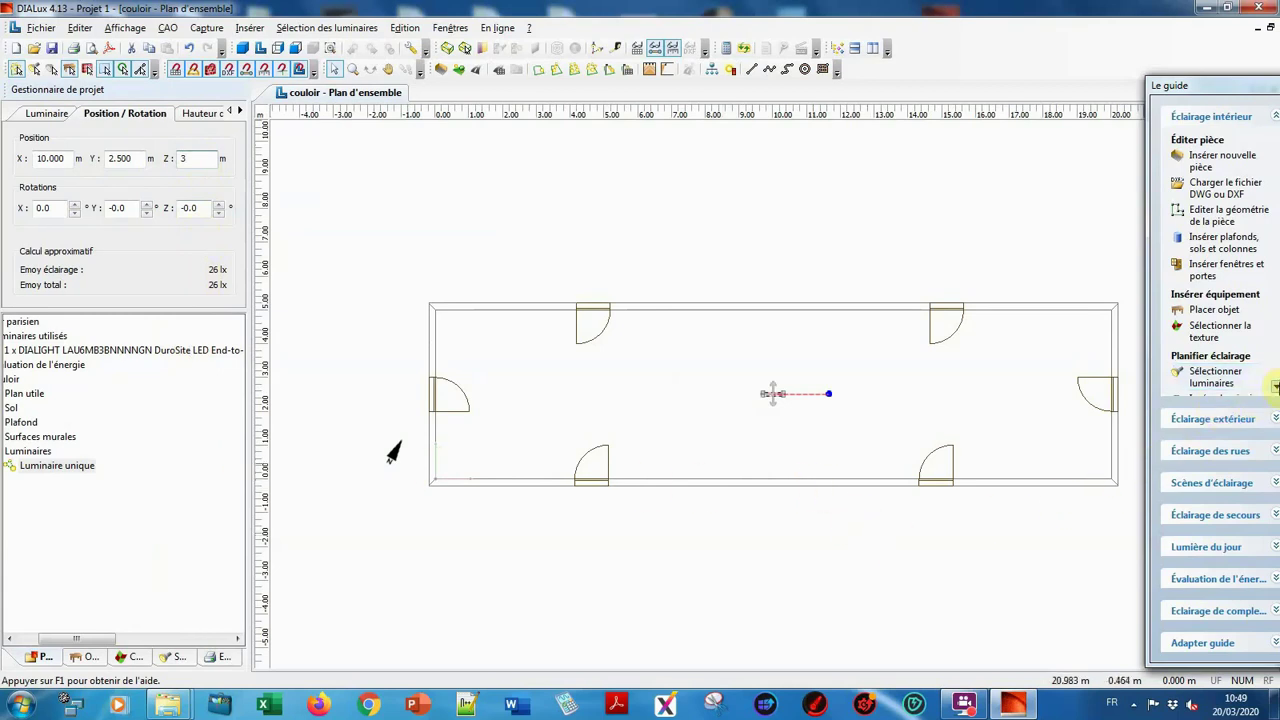
Step: Start the standard lighting calculation for the couloir room with luminaires included in the calculation
click(1276, 388)
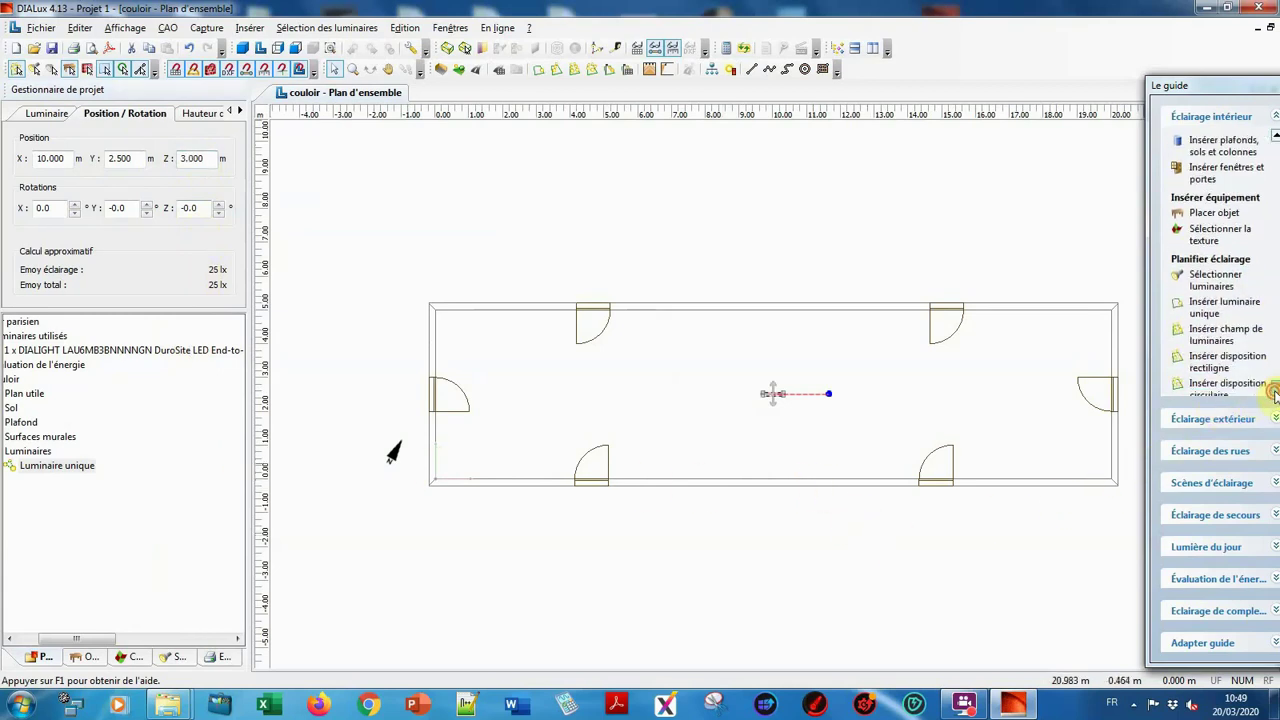
click(1276, 390)
click(1276, 390)
click(1276, 390)
click(1276, 390)
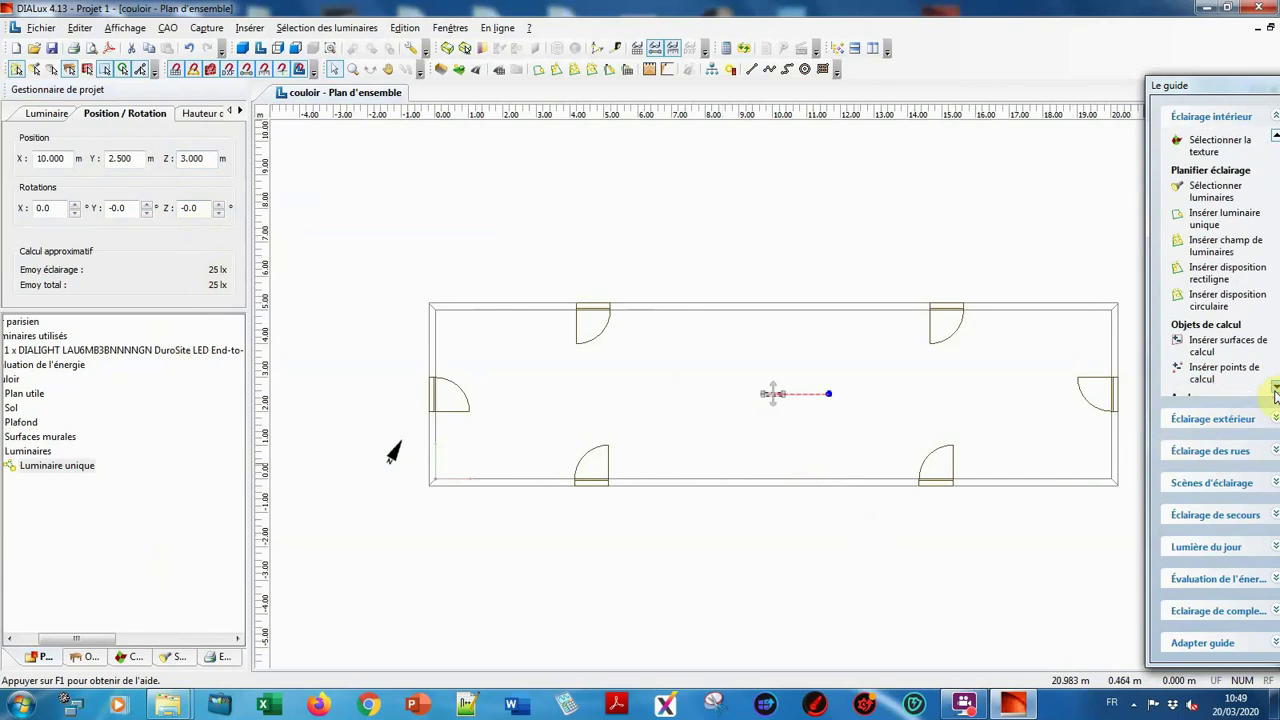
click(1276, 390)
click(1276, 390)
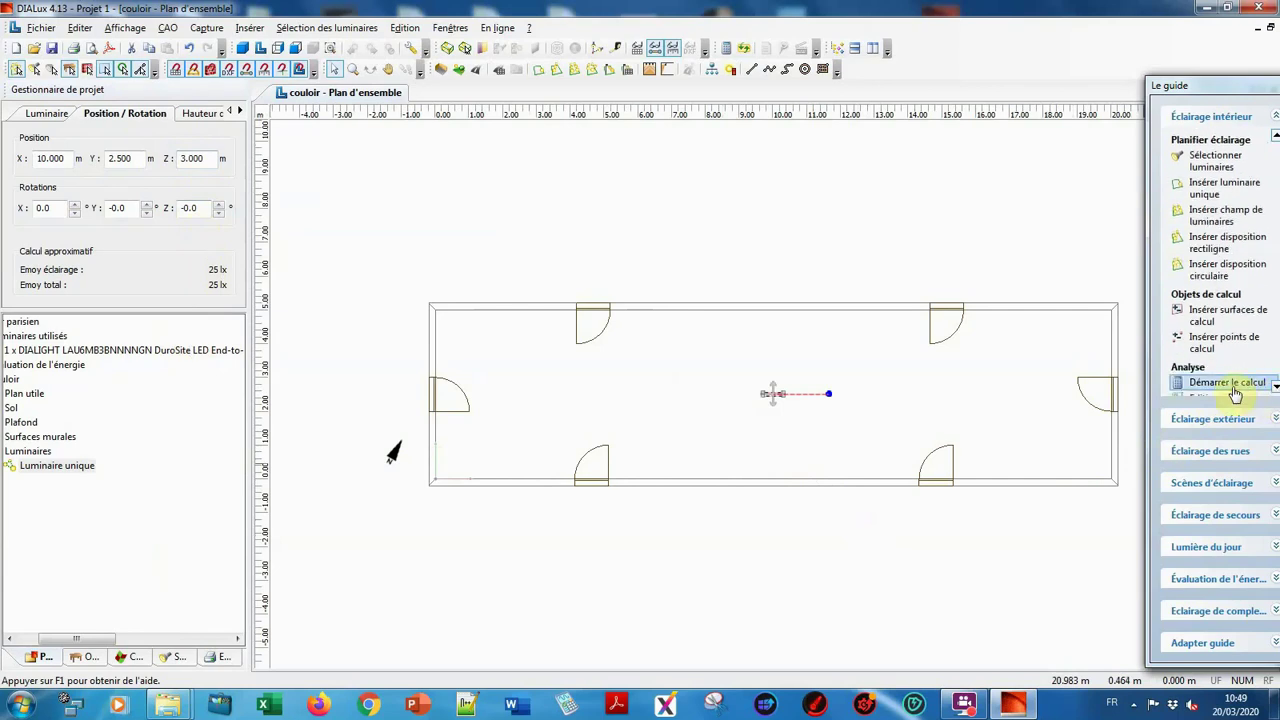
scroll(1236, 393, down, 1)
click(1234, 368)
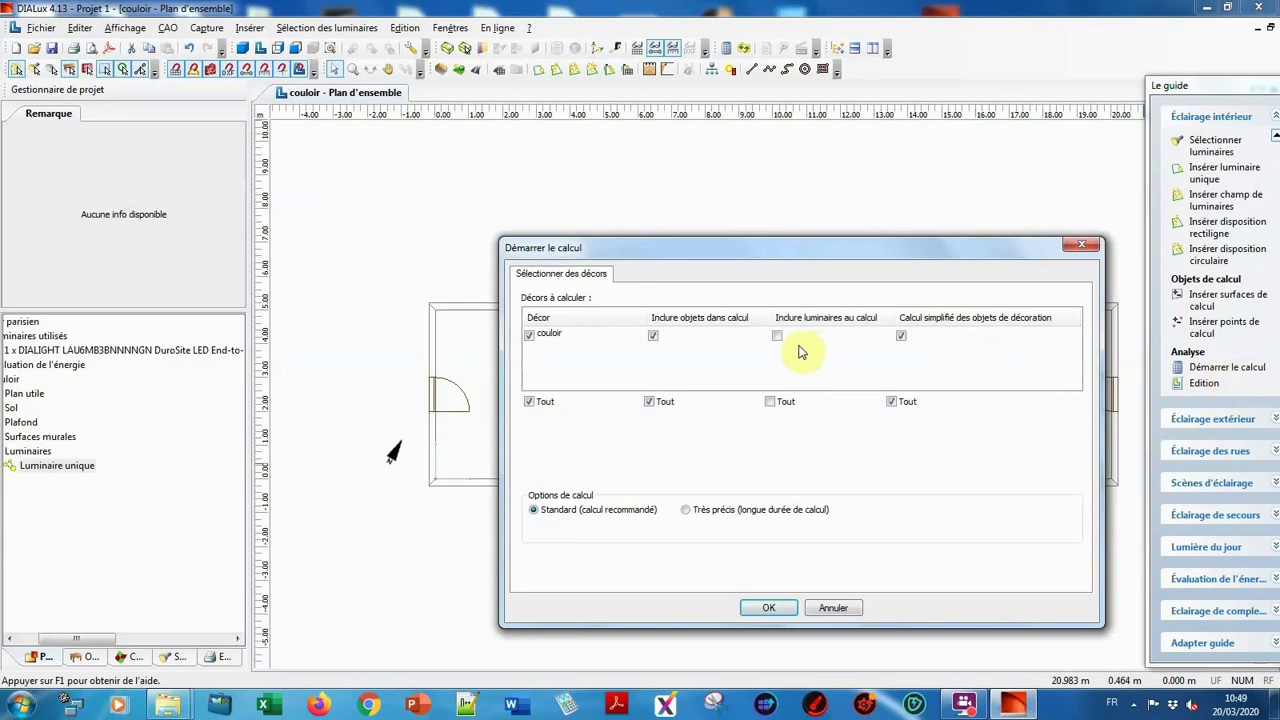
click(777, 336)
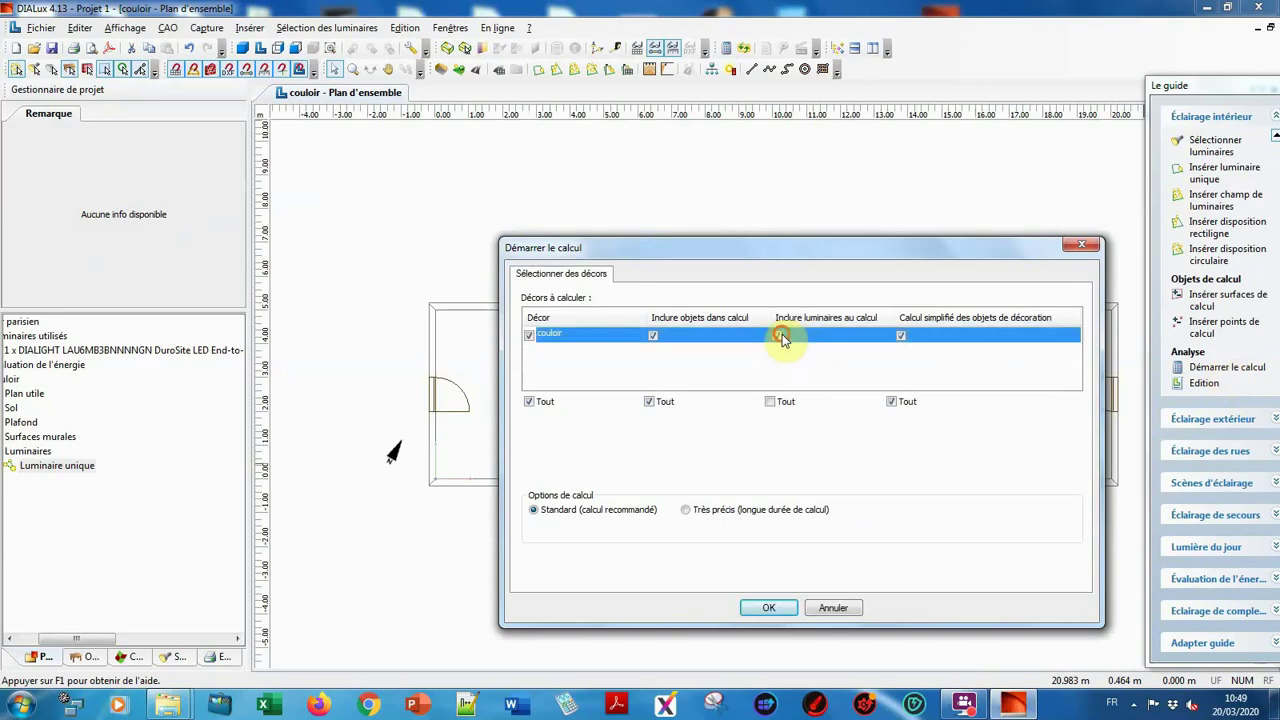
click(766, 609)
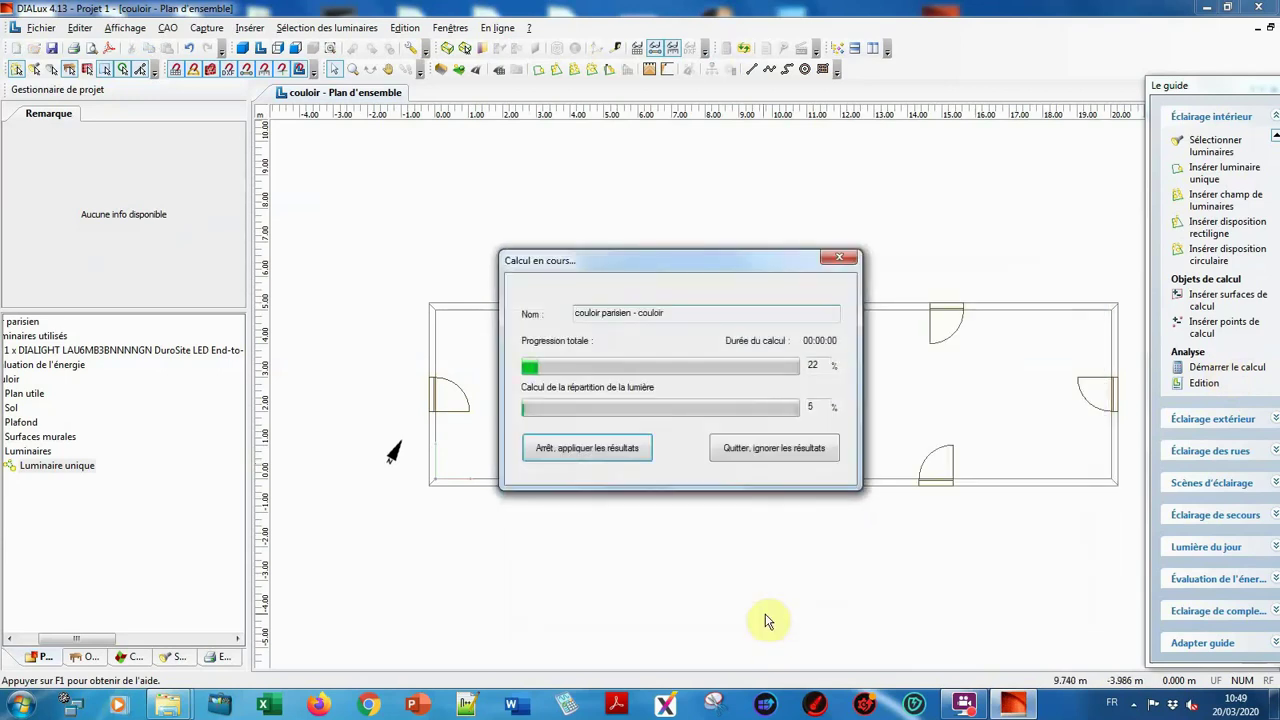